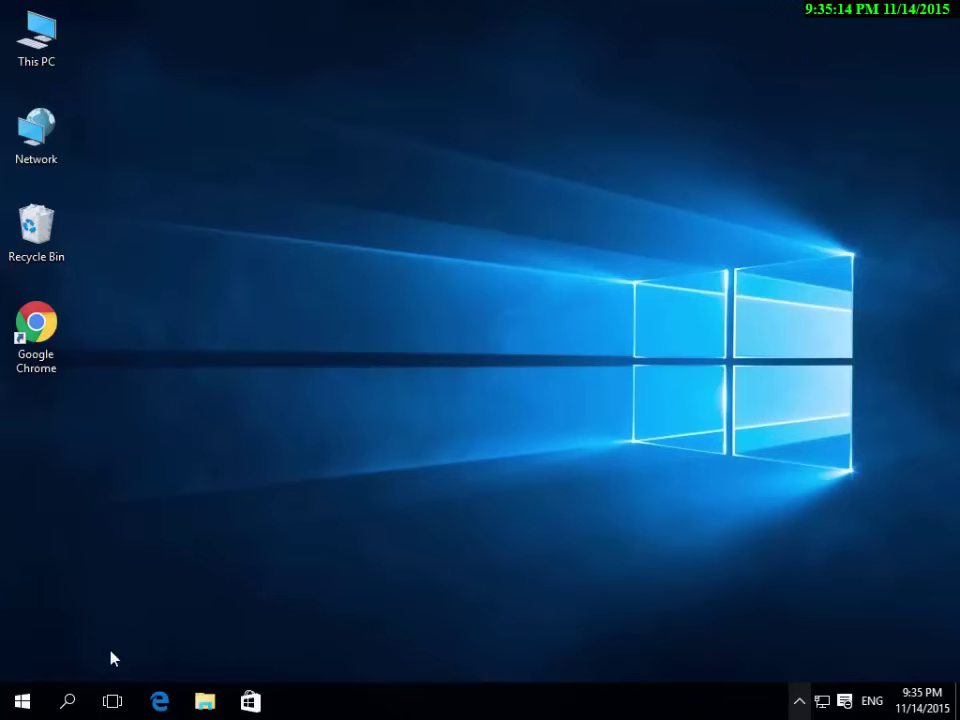
Open Control Panel to look through its full list of items, and close the window
key("super")
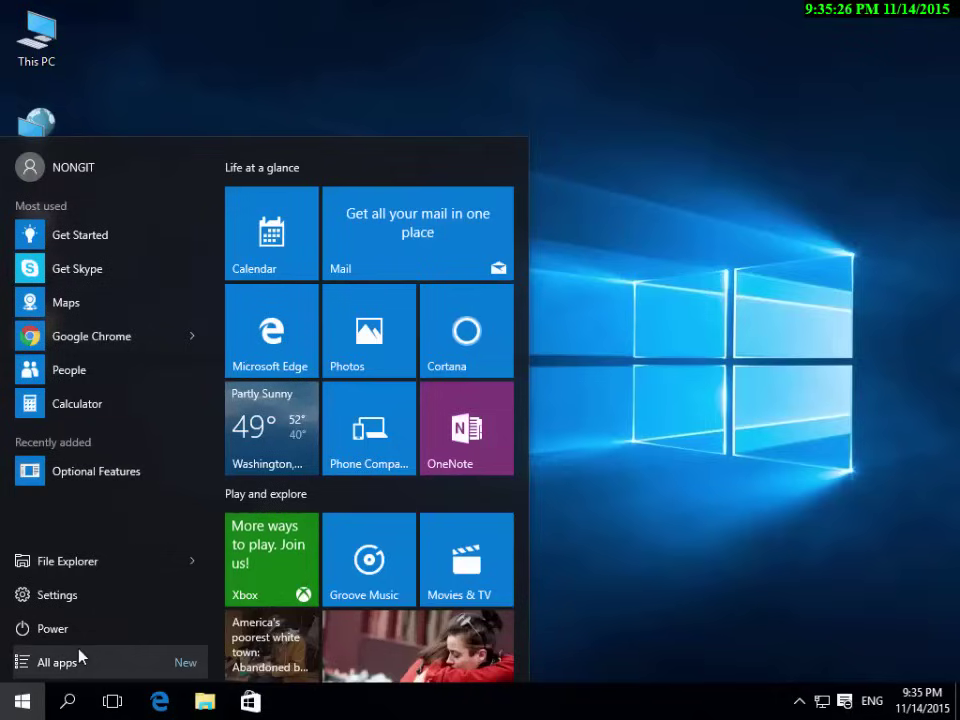
key("super+x")
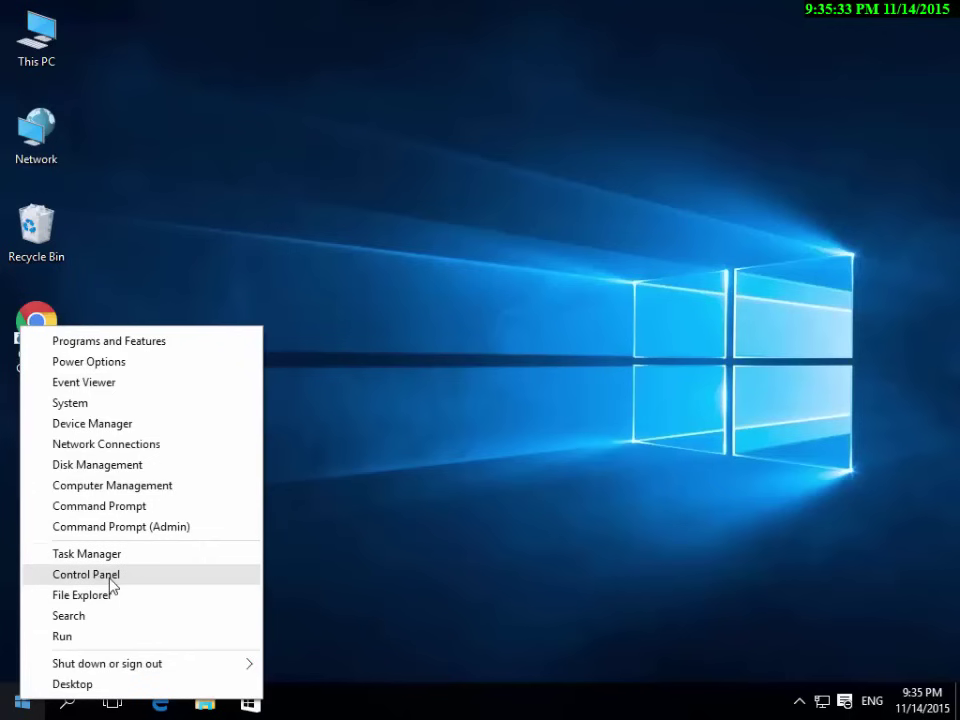
left_click(110, 576)
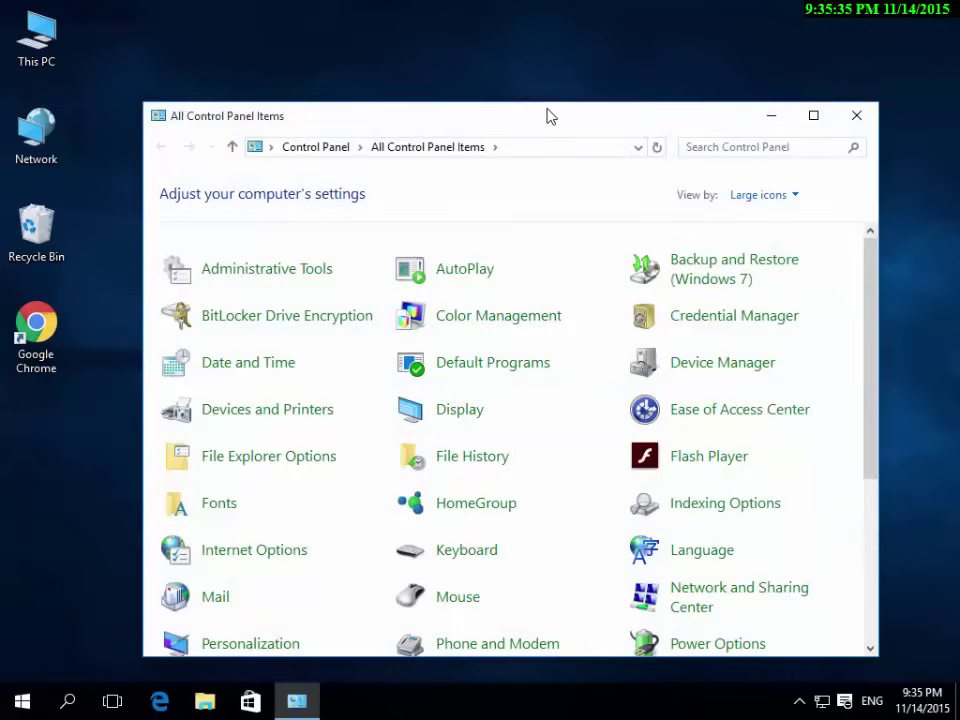
left_click_drag(547, 117, 535, 69)
scroll(562, 392, "down", 1)
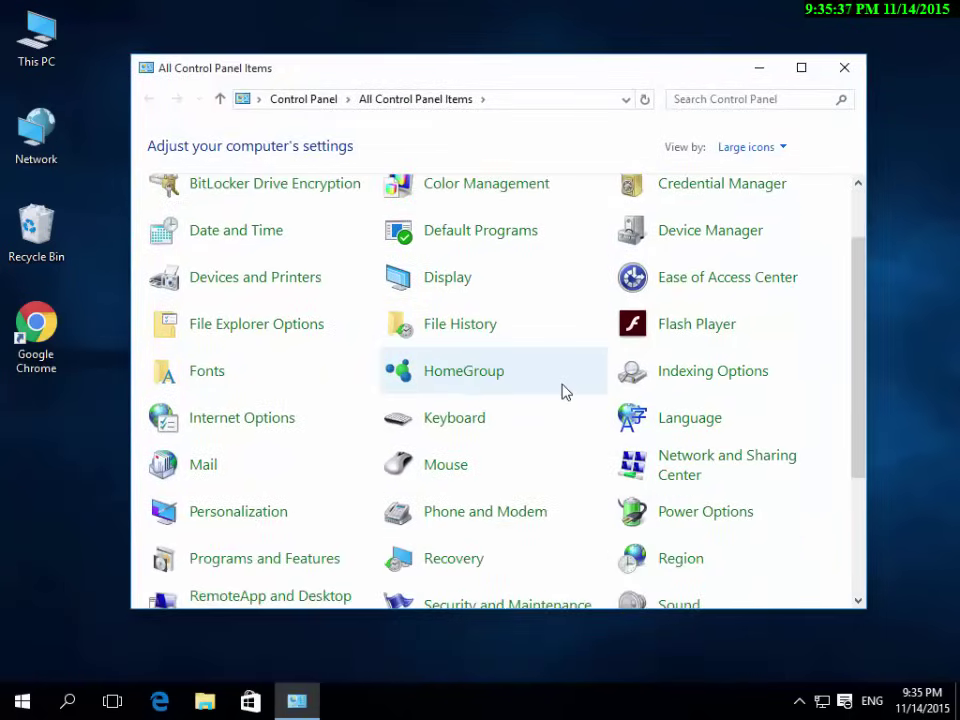
scroll(562, 392, "down", 1)
left_click(560, 396)
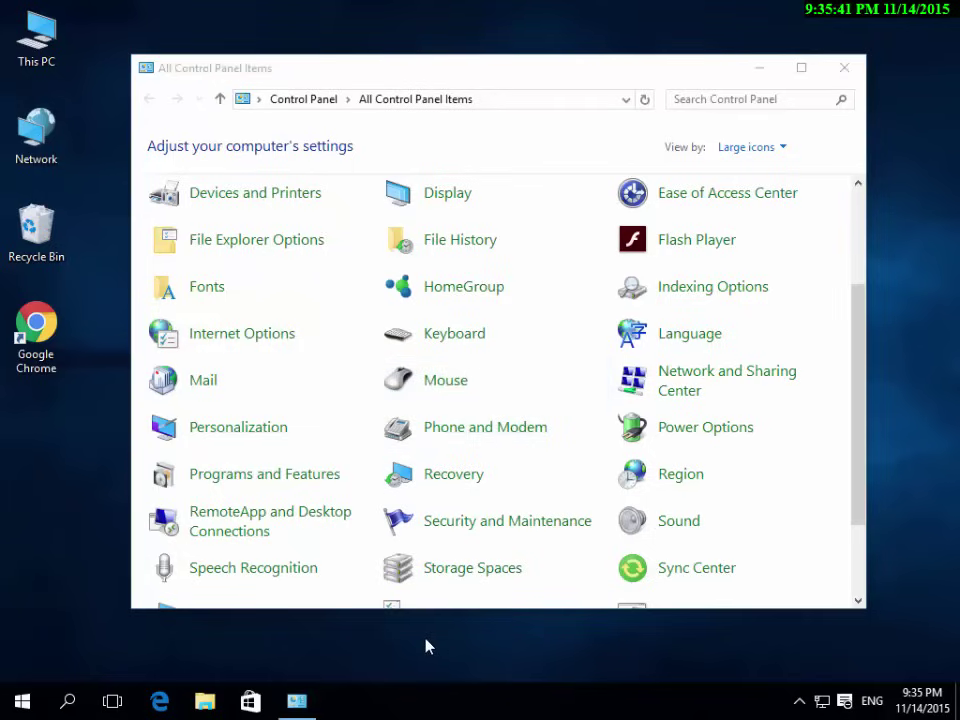
scroll(622, 400, "down", 3)
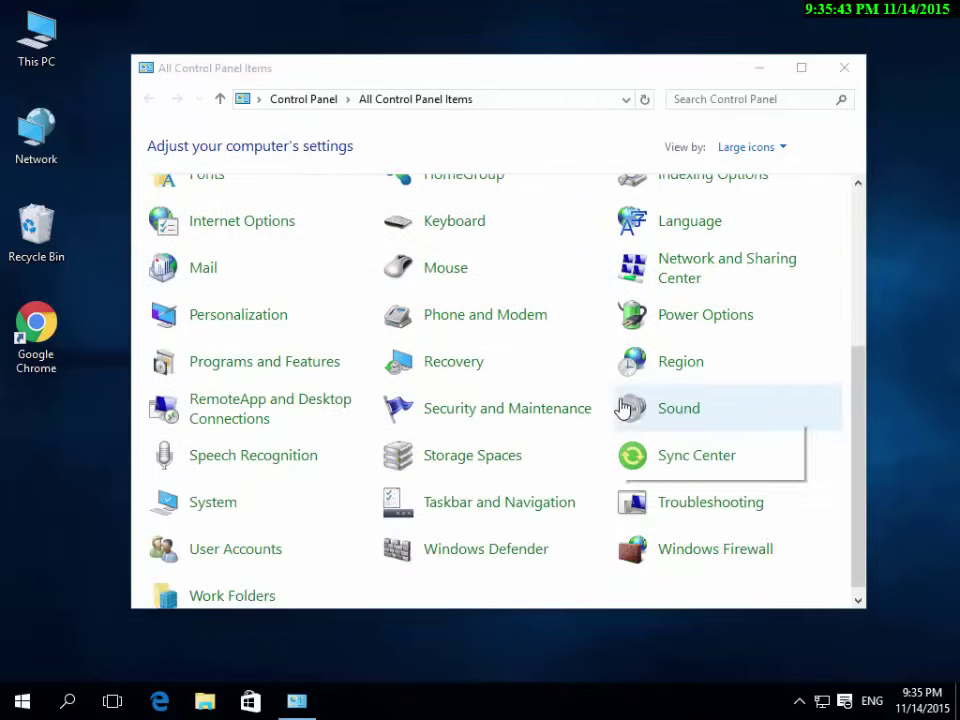
scroll(622, 402, "up", 3)
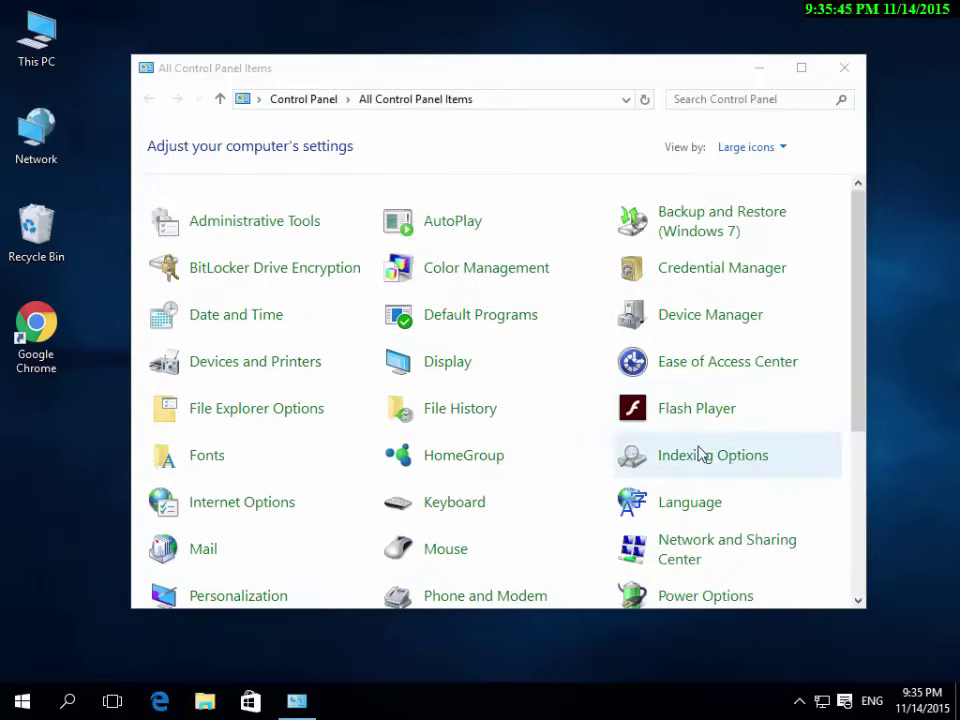
scroll(625, 330, "down", 3)
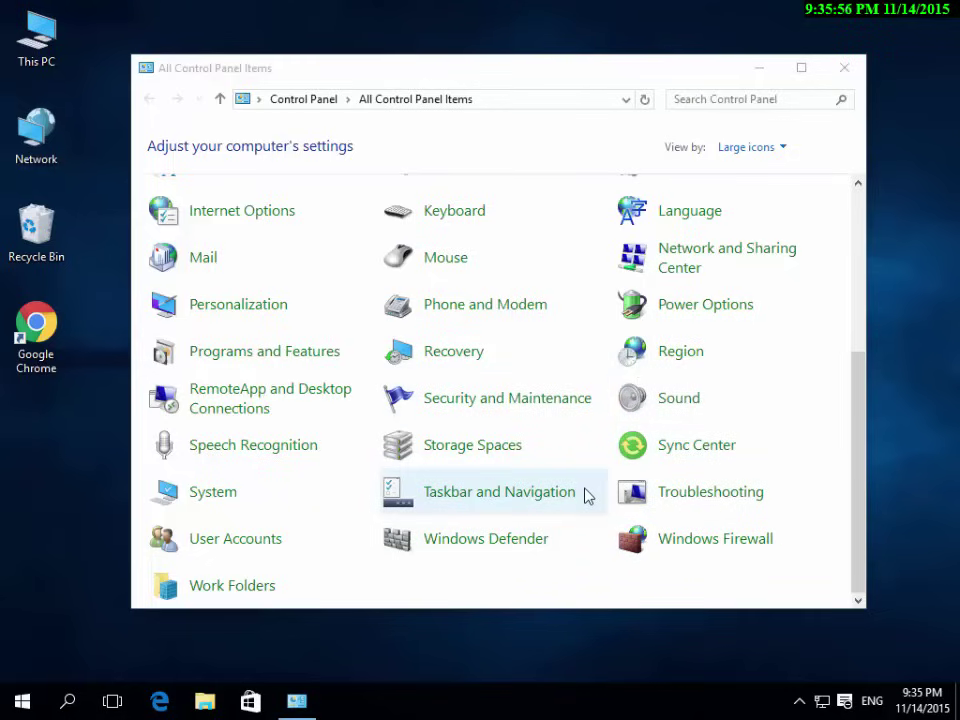
scroll(585, 497, "up", 3)
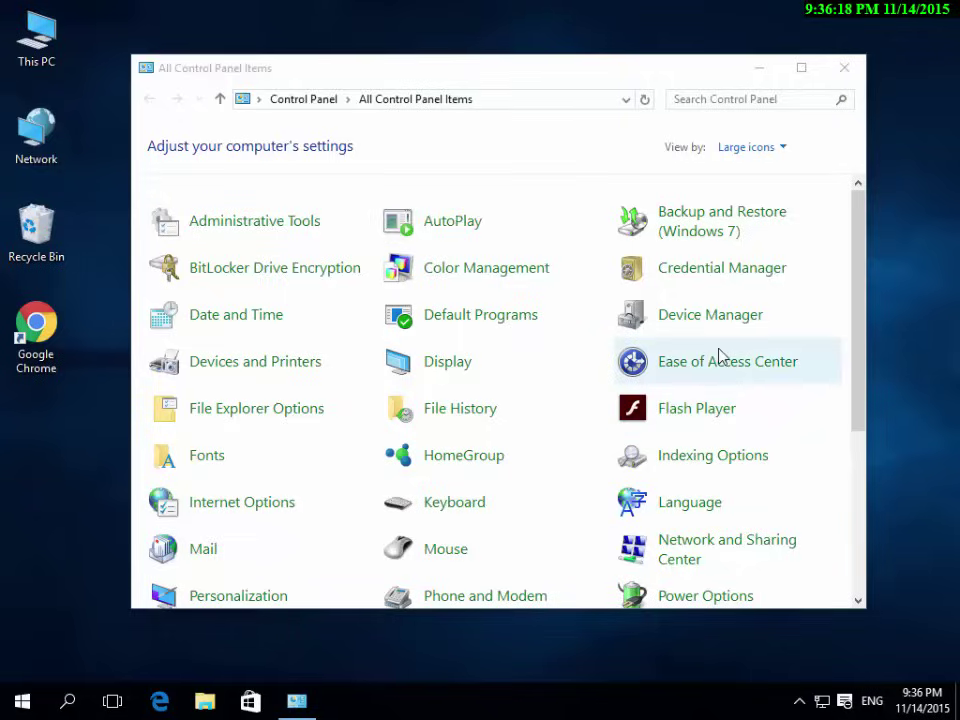
left_click(834, 76)
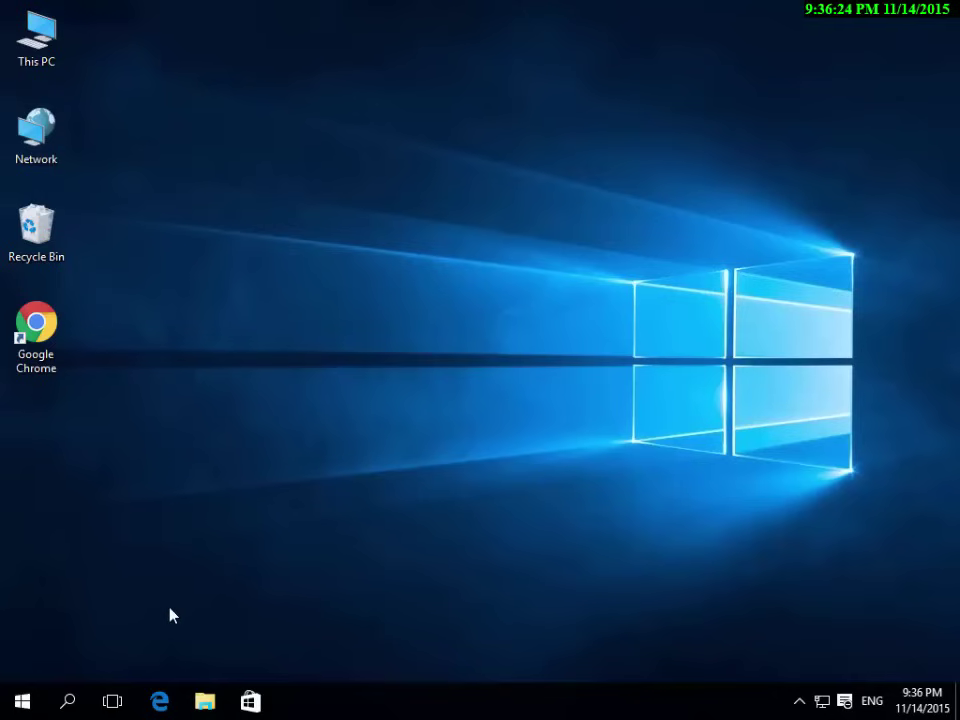
left_click(30, 702)
left_click(673, 489)
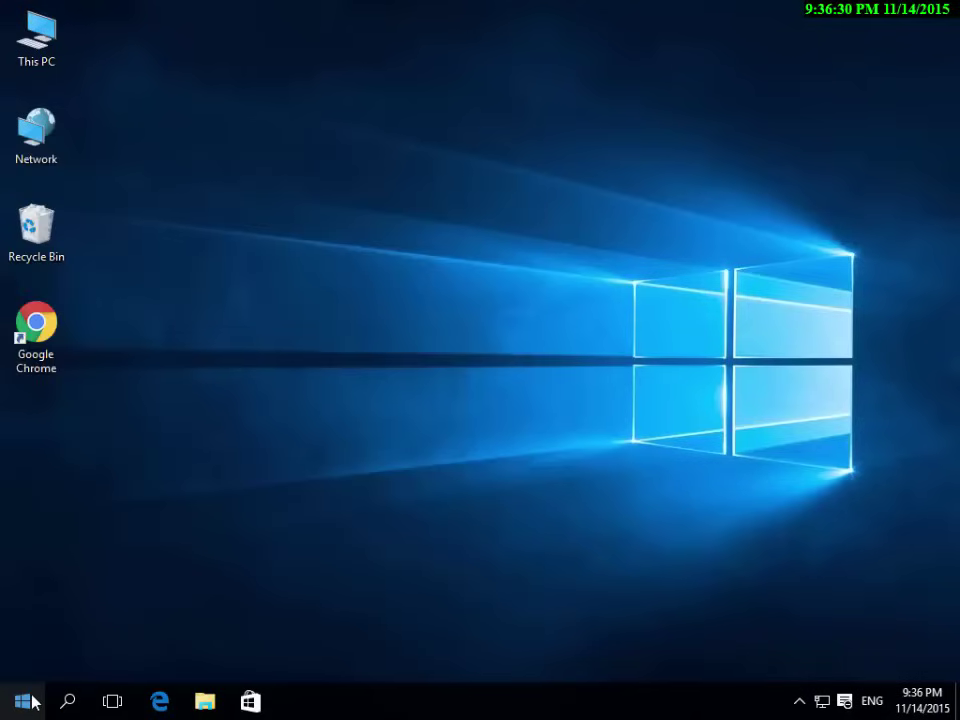
right_click(32, 702)
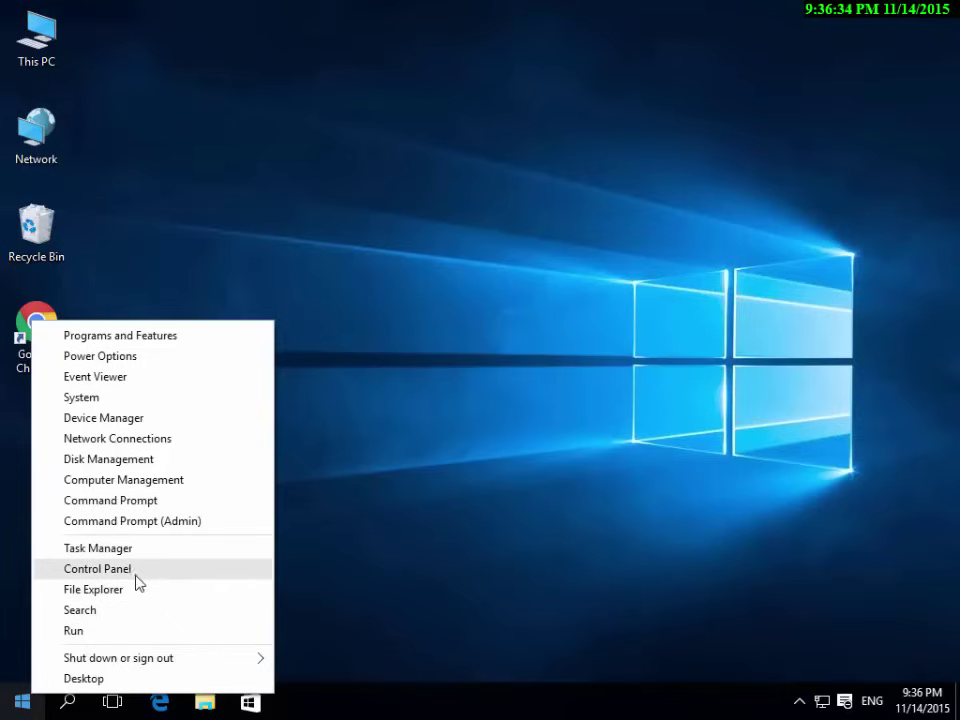
left_click(347, 572)
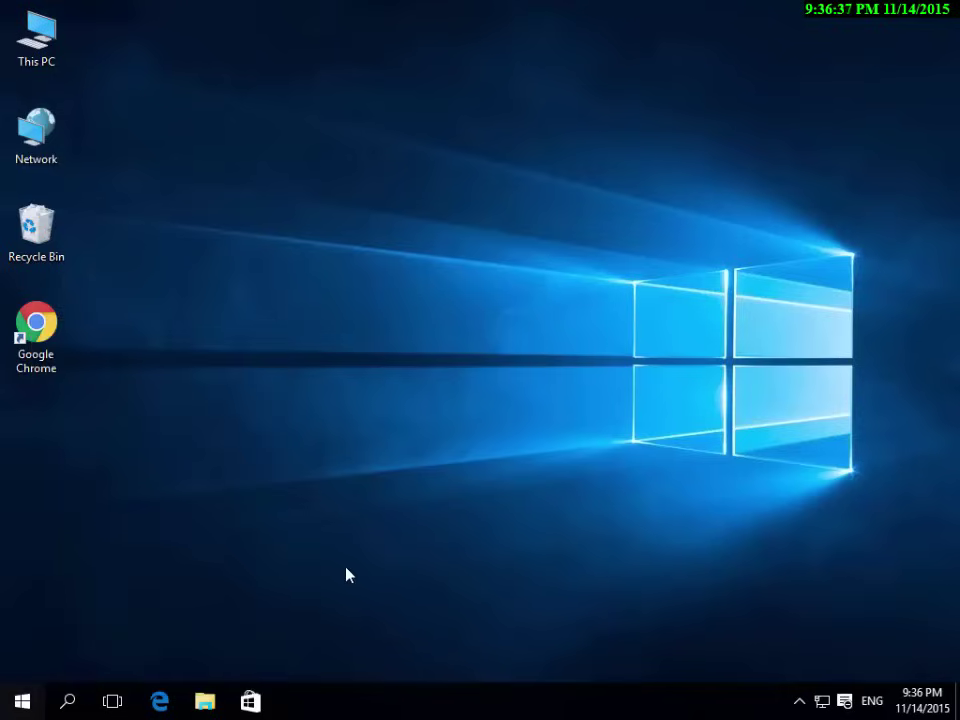
Search Windows for "control" and open Control Panel from the results
left_click(82, 703)
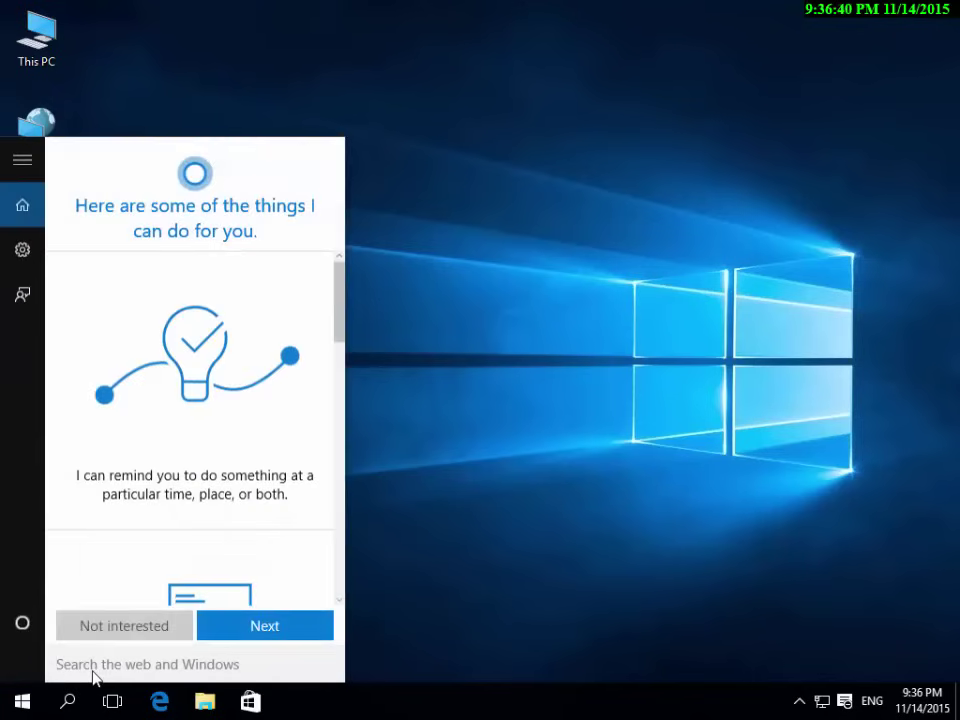
type("control")
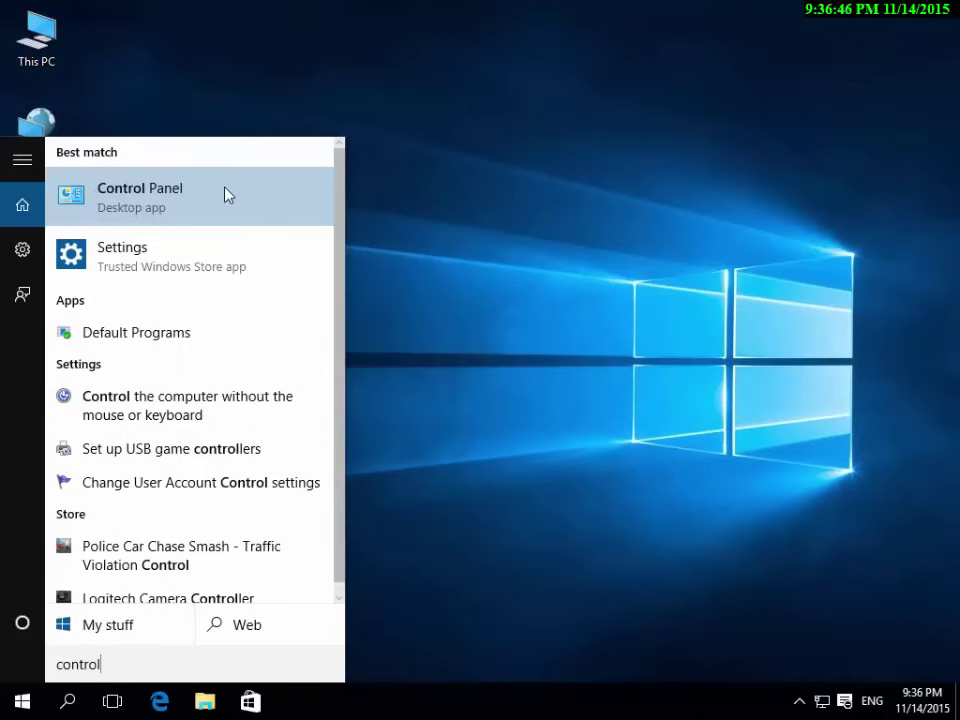
left_click(138, 209)
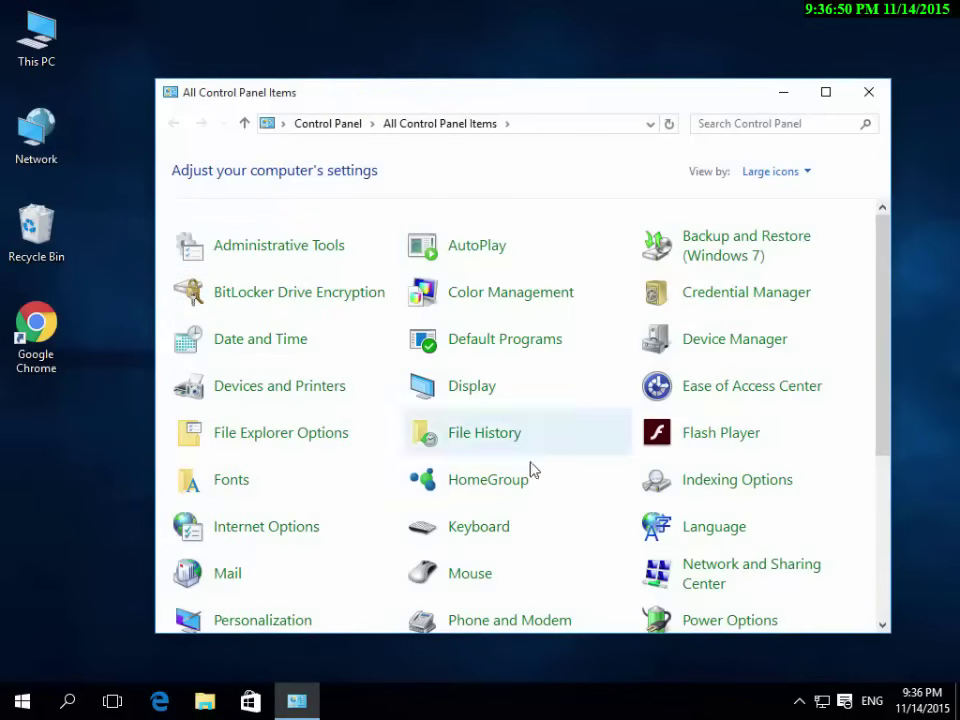
Set the Control Panel items to be viewed as Large icons
scroll(733, 471, "down", 1)
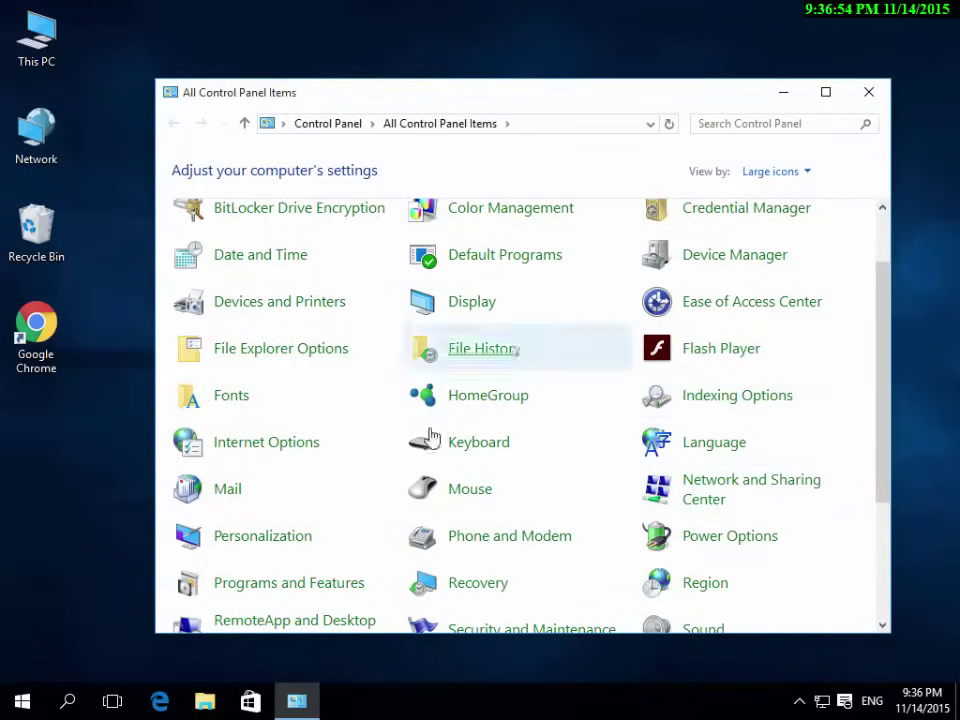
left_click(772, 171)
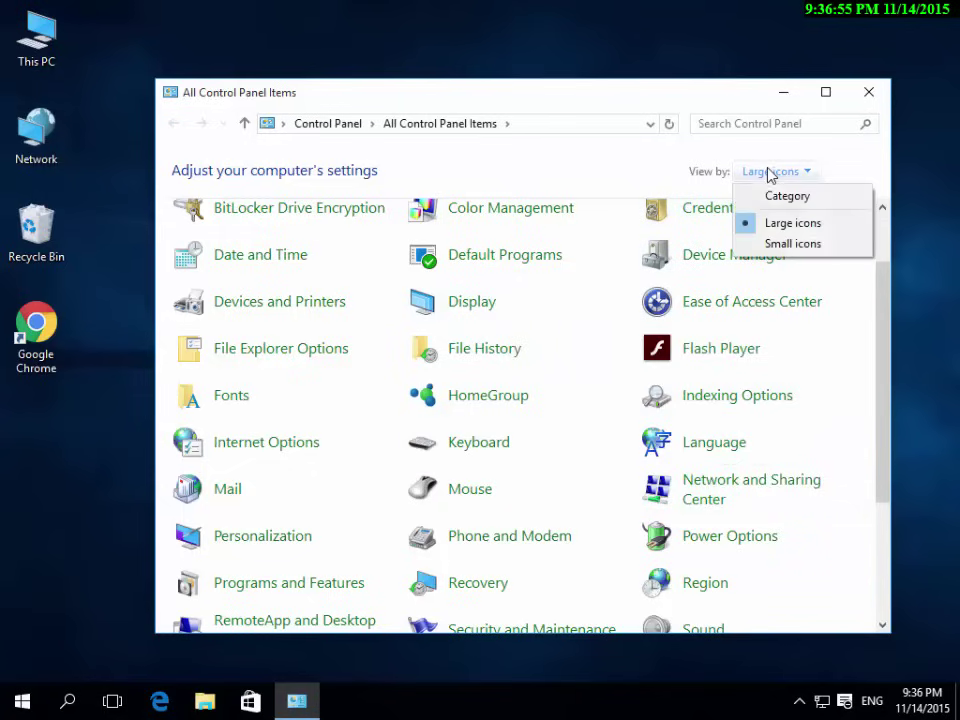
left_click(783, 228)
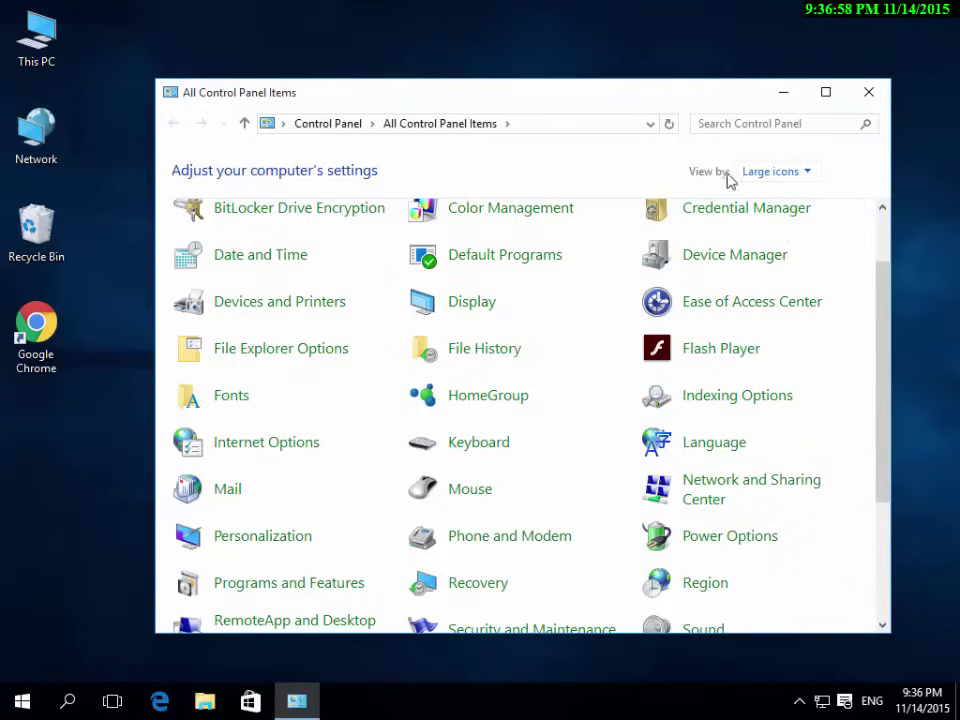
left_click(774, 174)
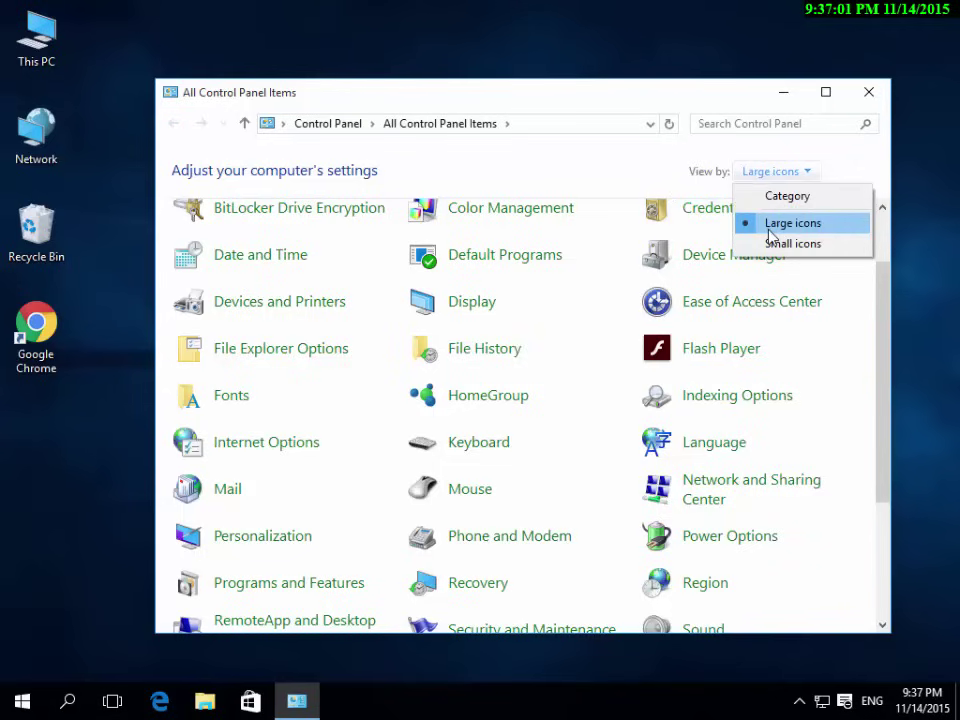
left_click(770, 232)
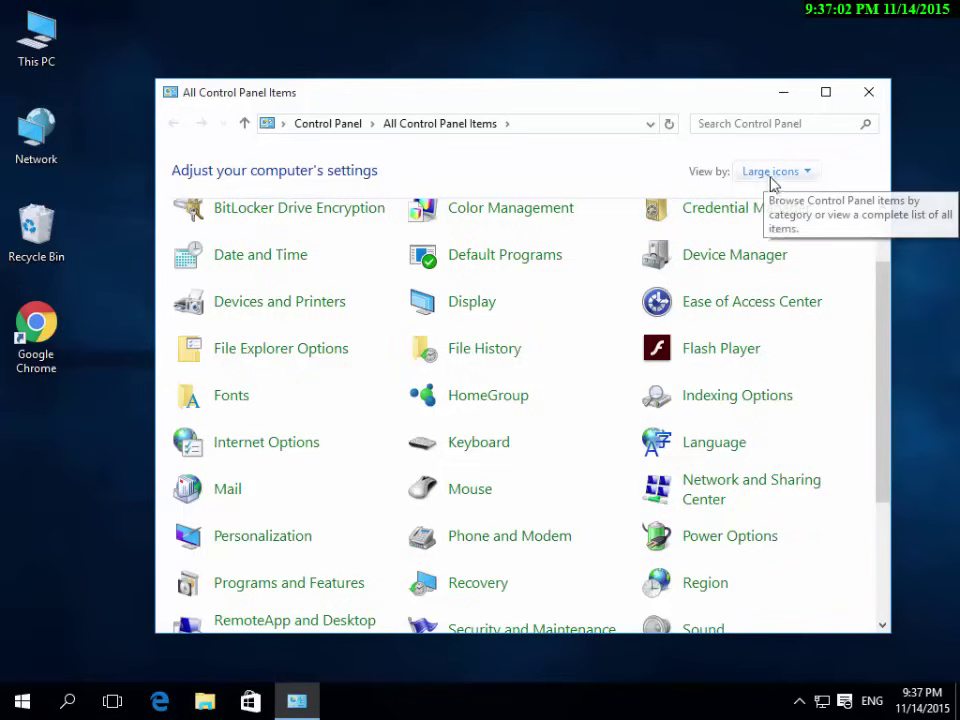
Open the Language settings and select Thai (ไทย) in the language list
left_click(703, 450)
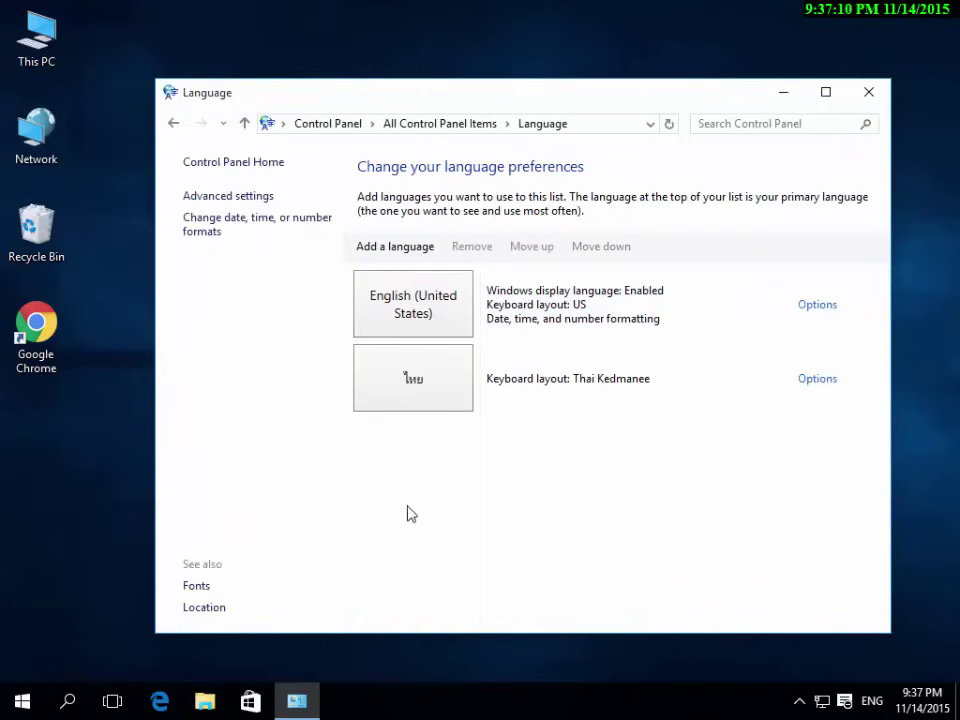
left_click(435, 390)
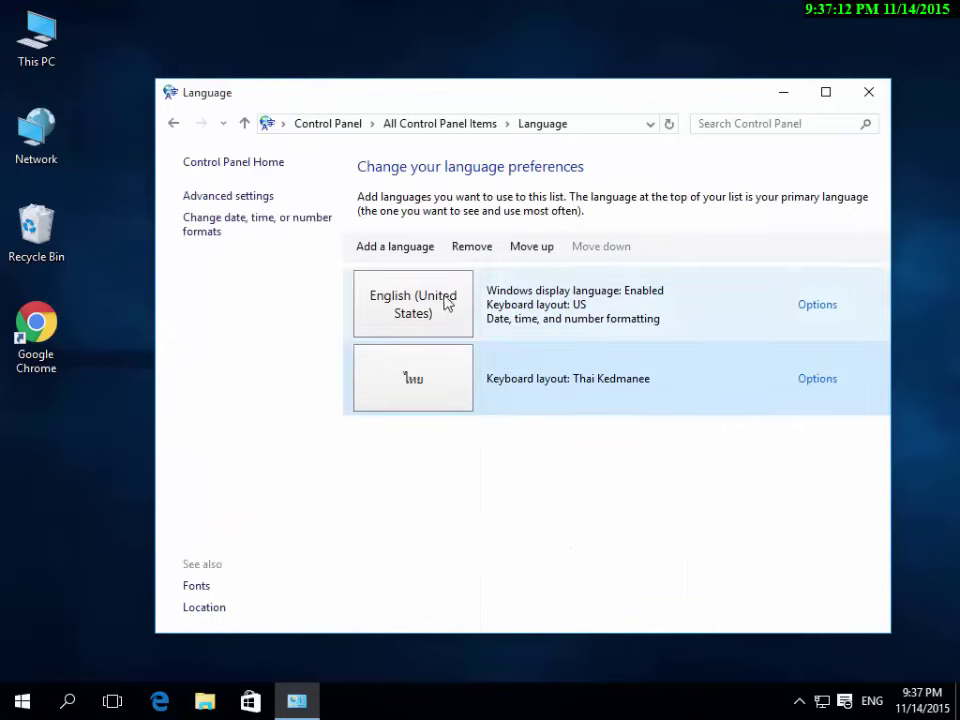
left_click(446, 302)
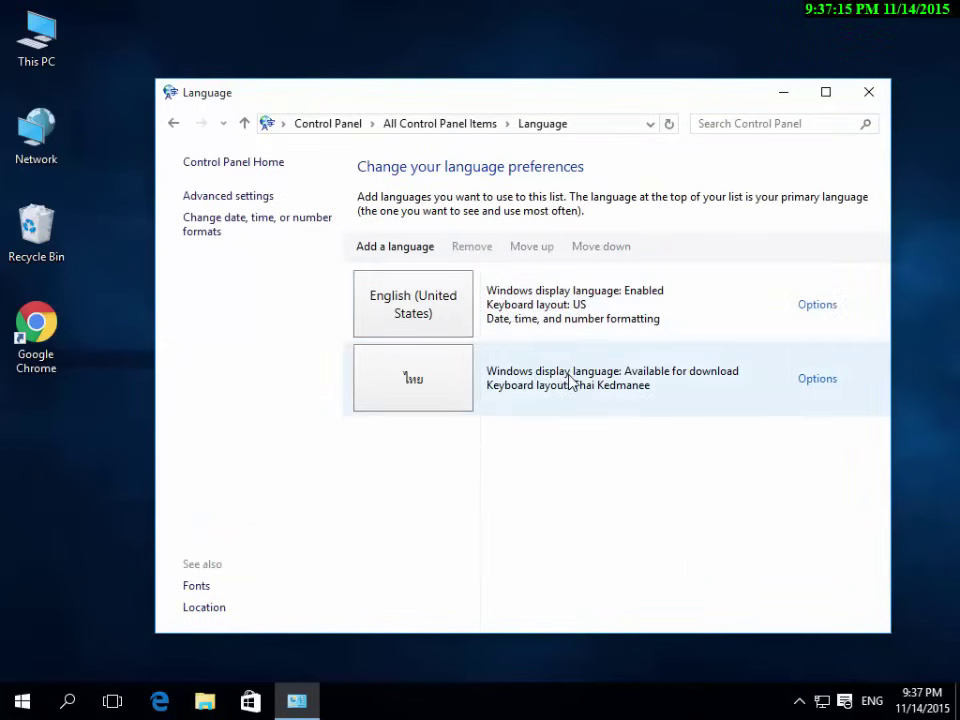
left_click(548, 360)
left_click(553, 321)
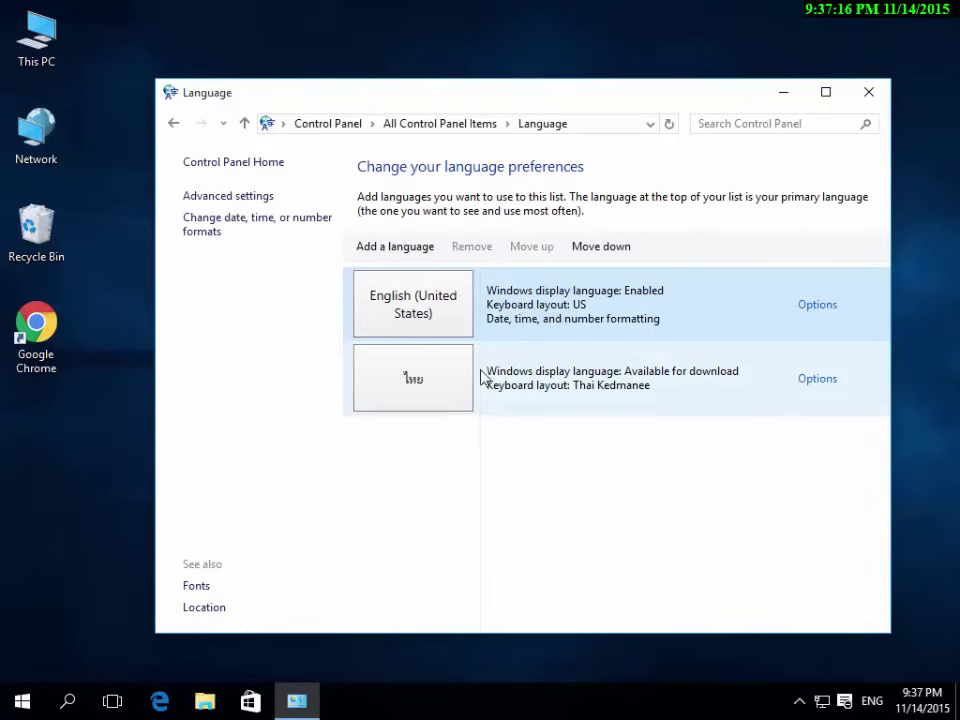
left_click(541, 390)
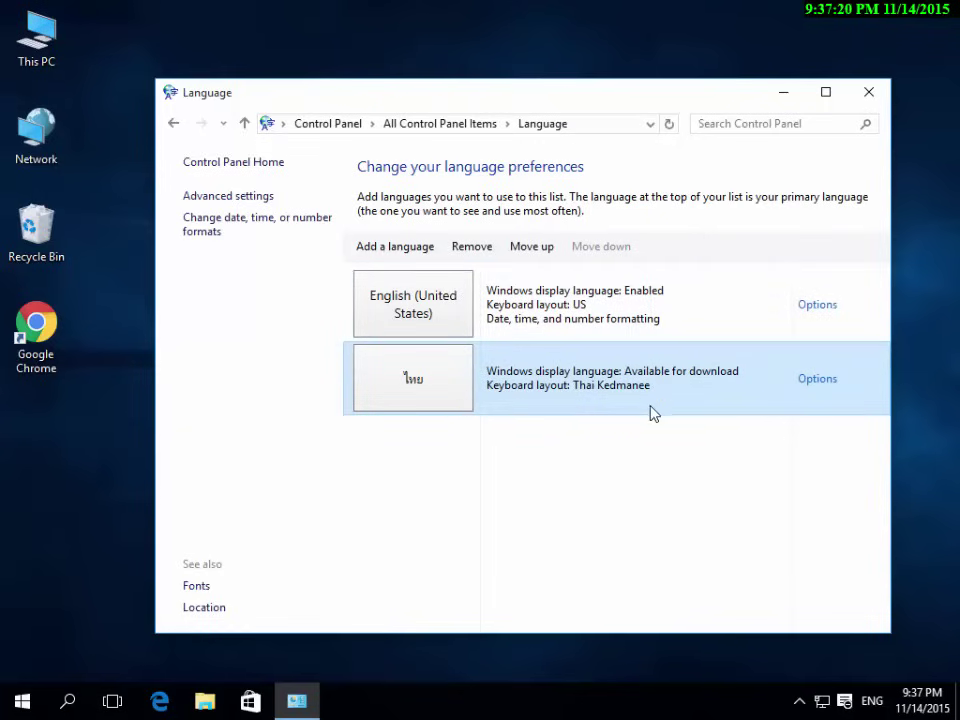
Download and install the language pack from the Thai language options, allowing the Language Pack Installer to make changes
left_click(817, 382)
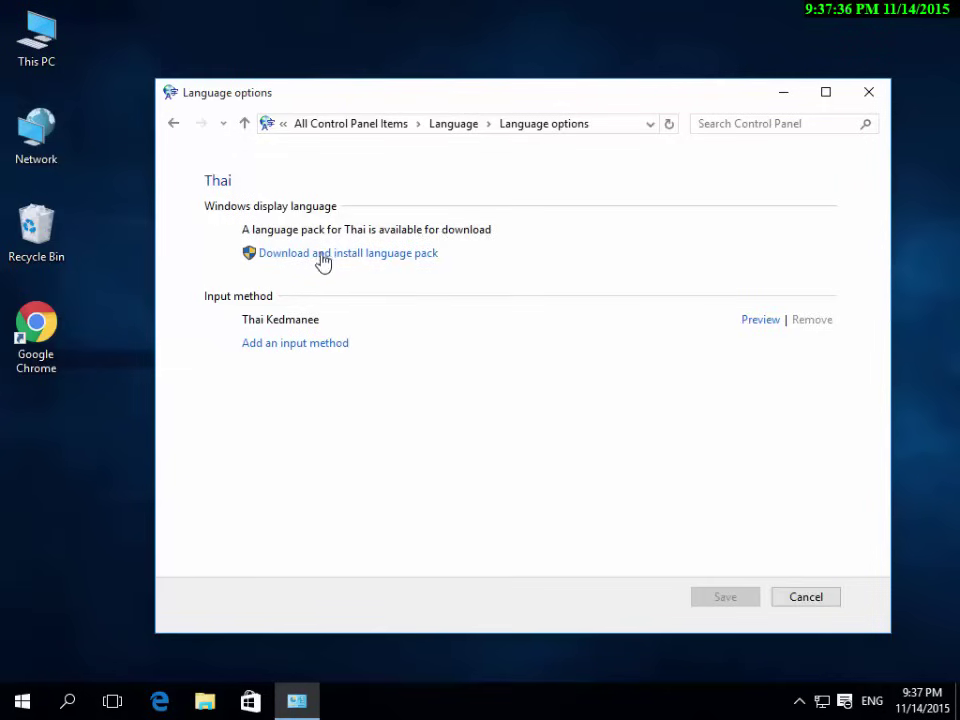
left_click(408, 256)
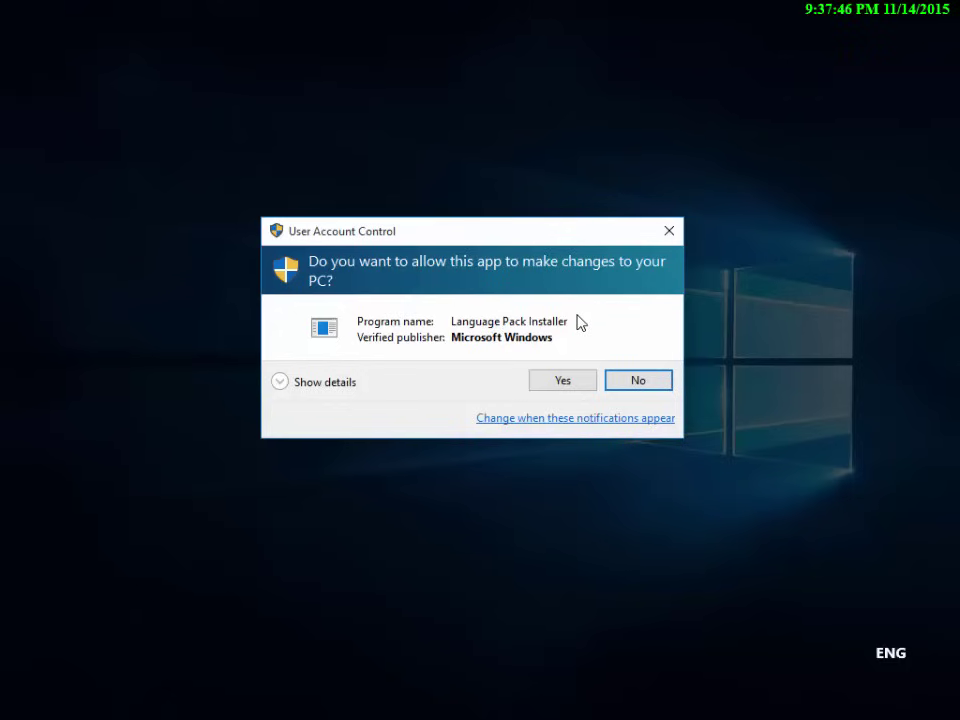
left_click(553, 388)
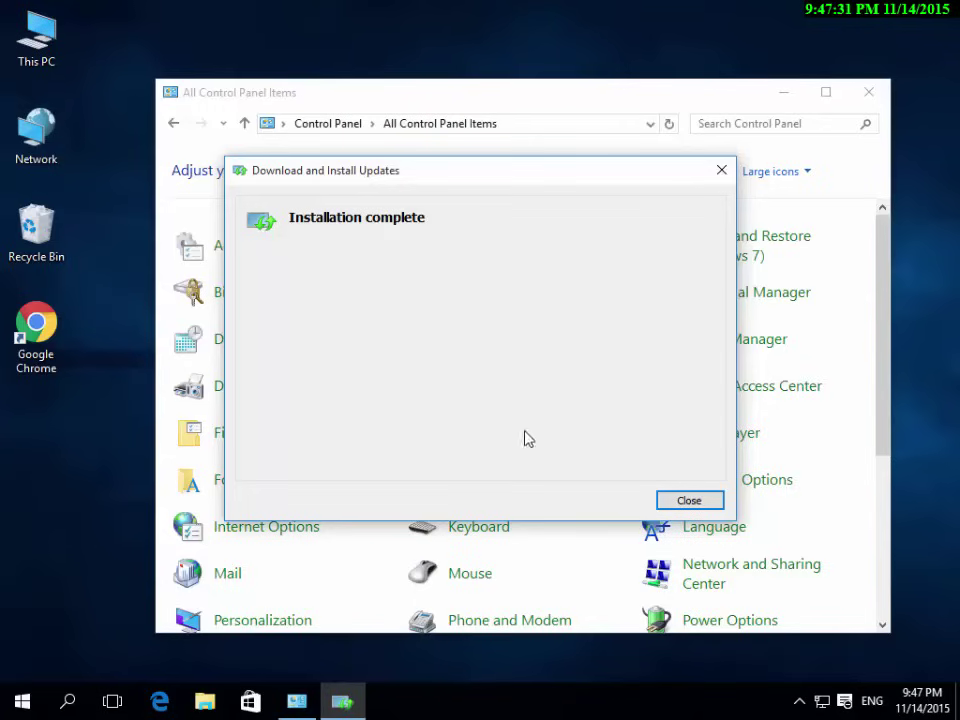
left_click(697, 512)
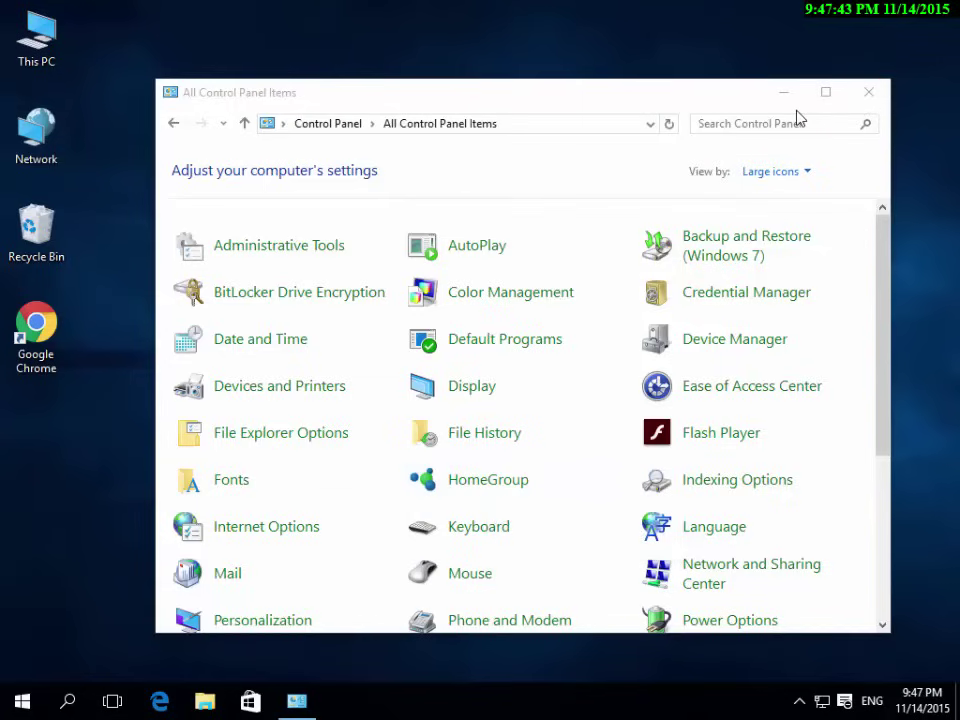
Make Thai the primary language in its Language options and log off immediately to apply the display language
scroll(668, 460, "down", 1)
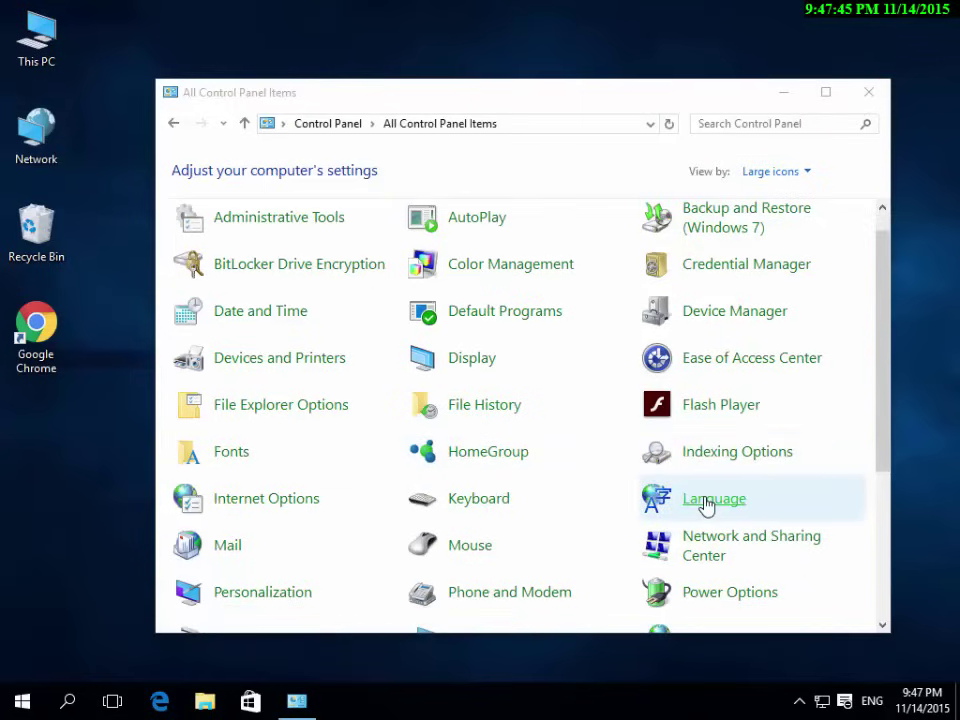
left_click(707, 505)
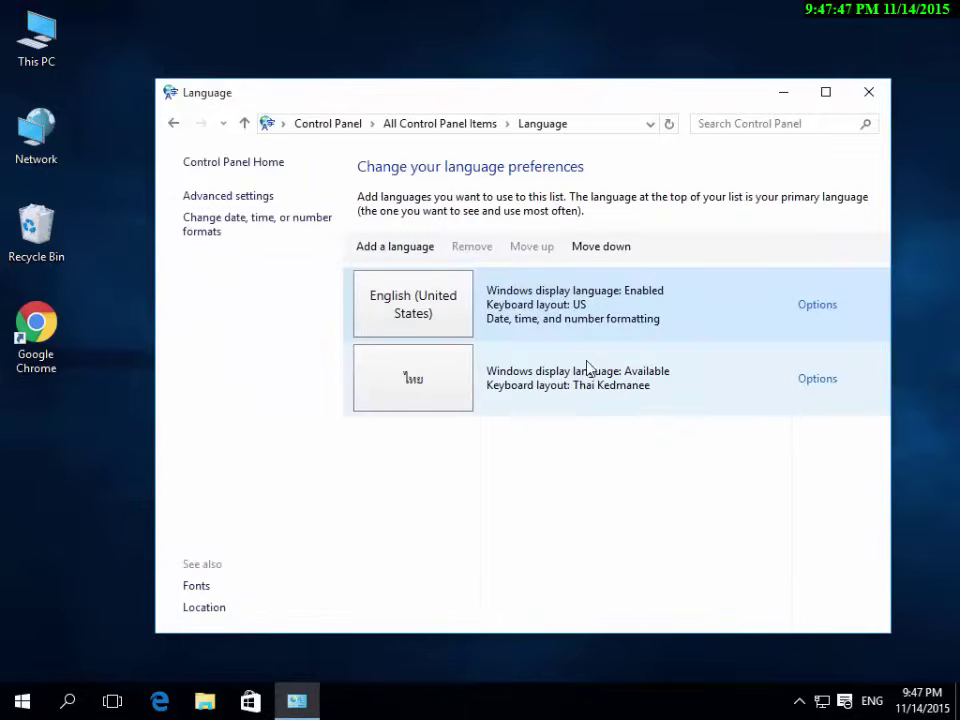
left_click(651, 400)
left_click(811, 380)
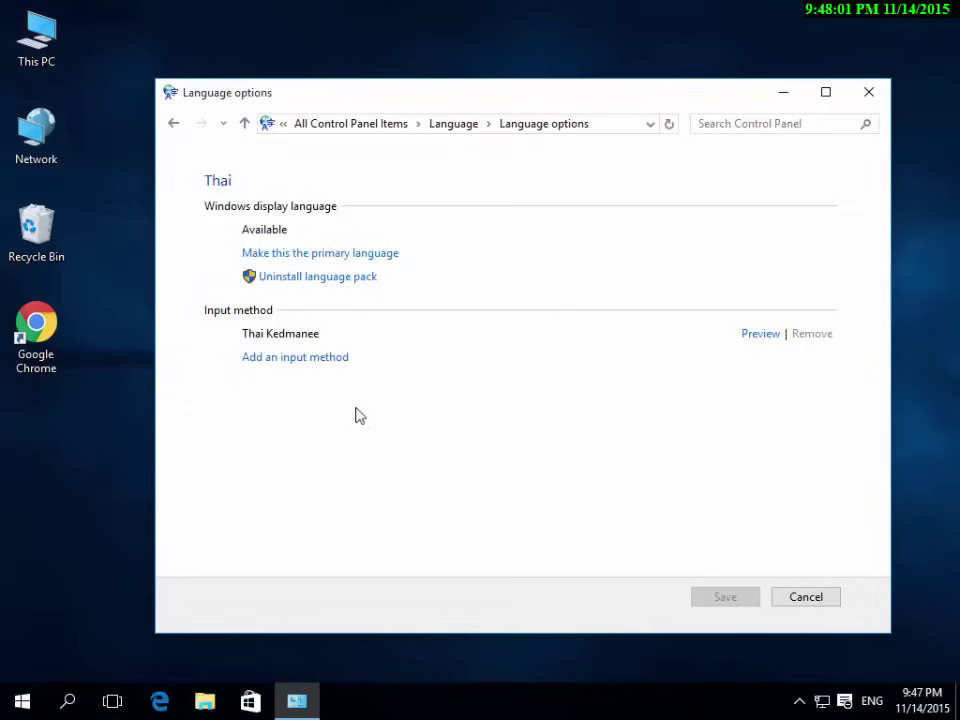
left_click(357, 256)
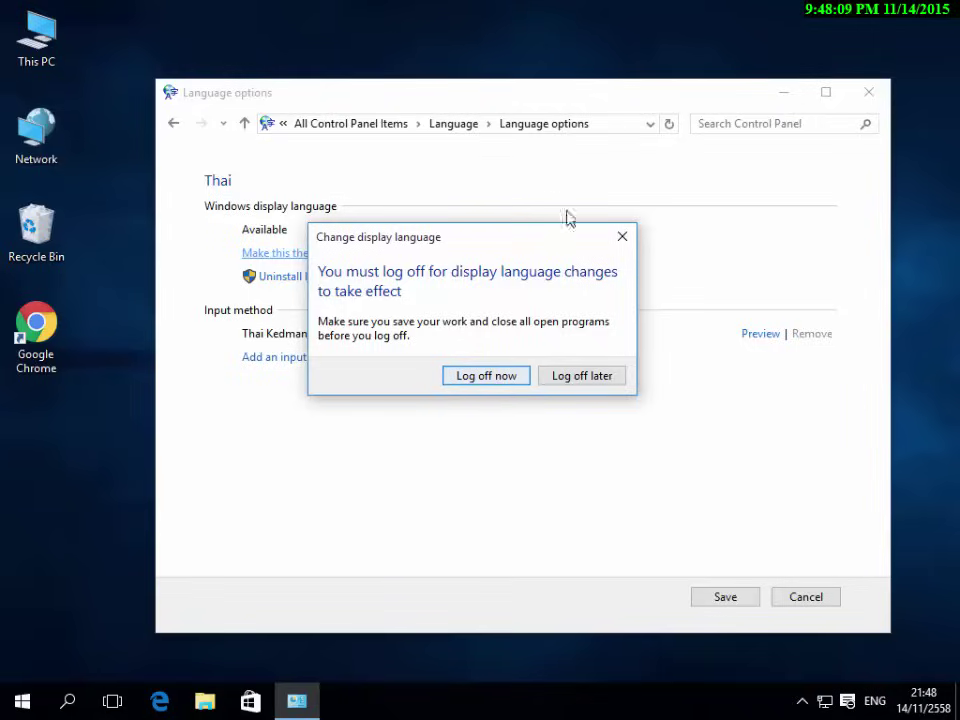
left_click(470, 377)
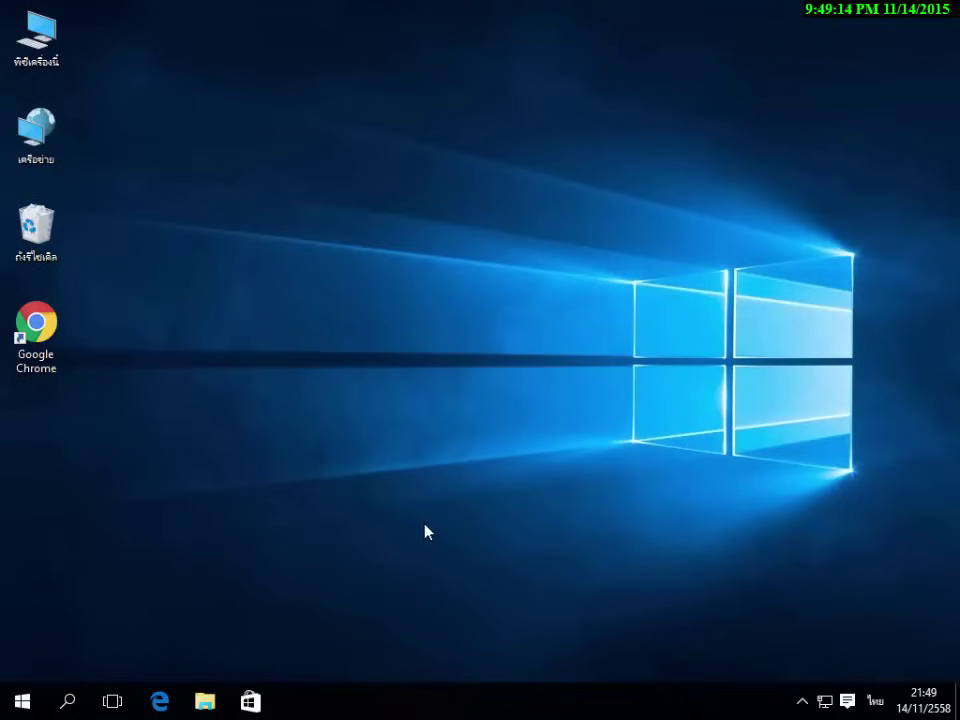
Check the Thai names of the This PC, Network and Recycle Bin icons on the desktop
double_click(35, 40)
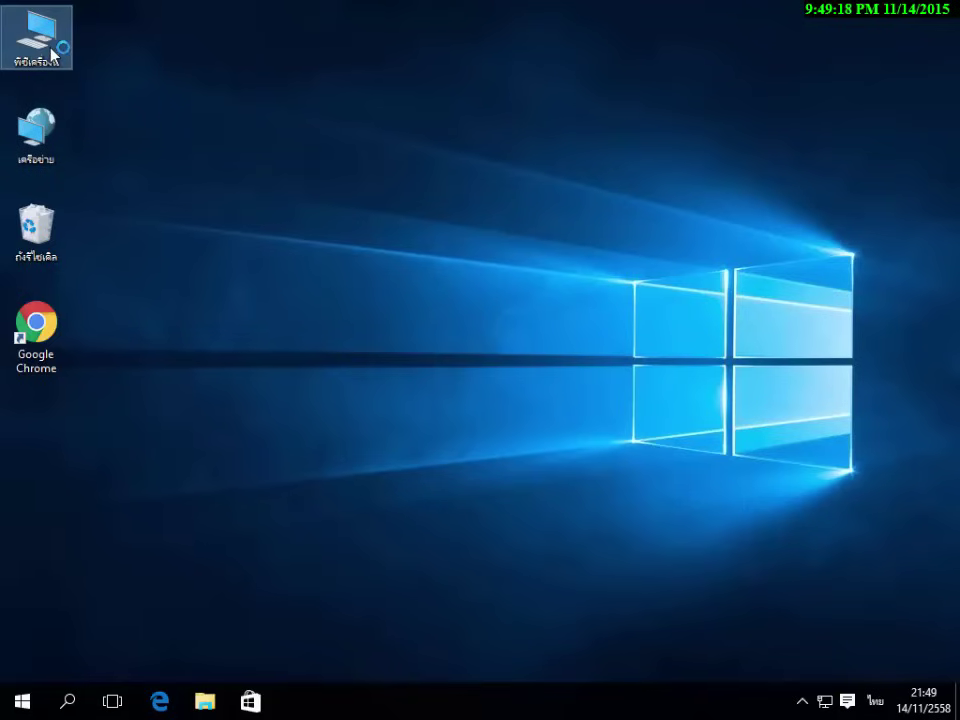
left_click(36, 130)
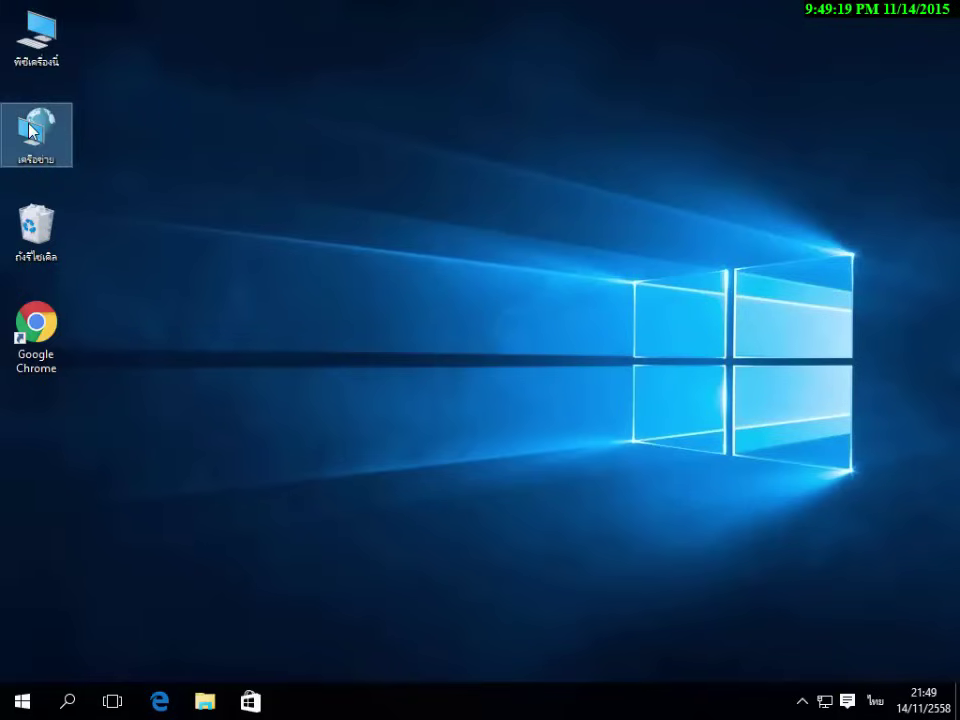
left_click(56, 233)
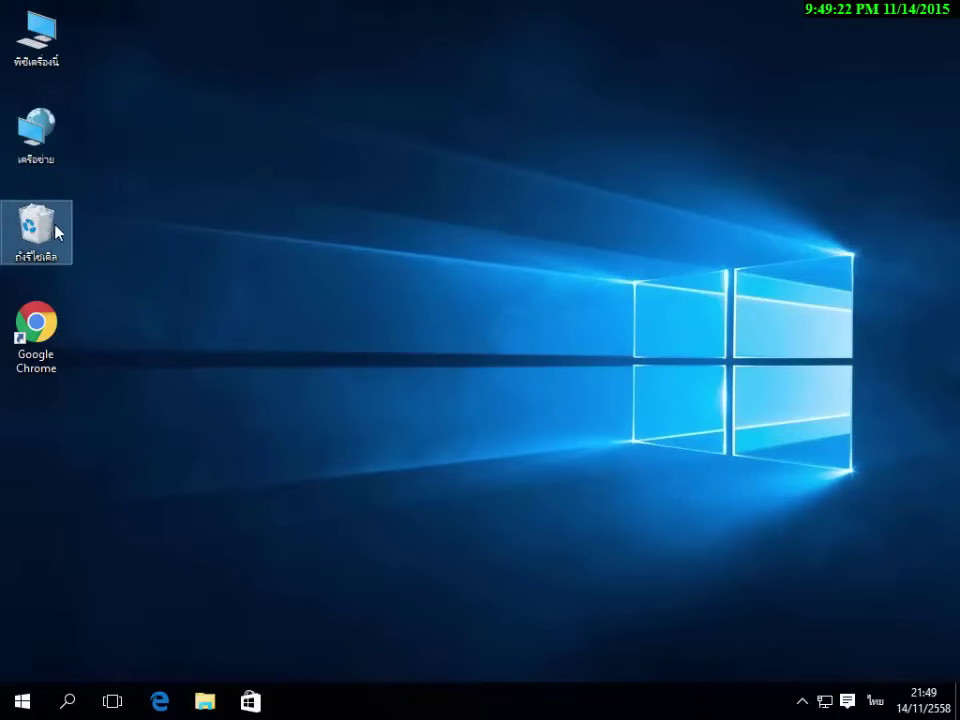
left_click(237, 231)
left_click(40, 62)
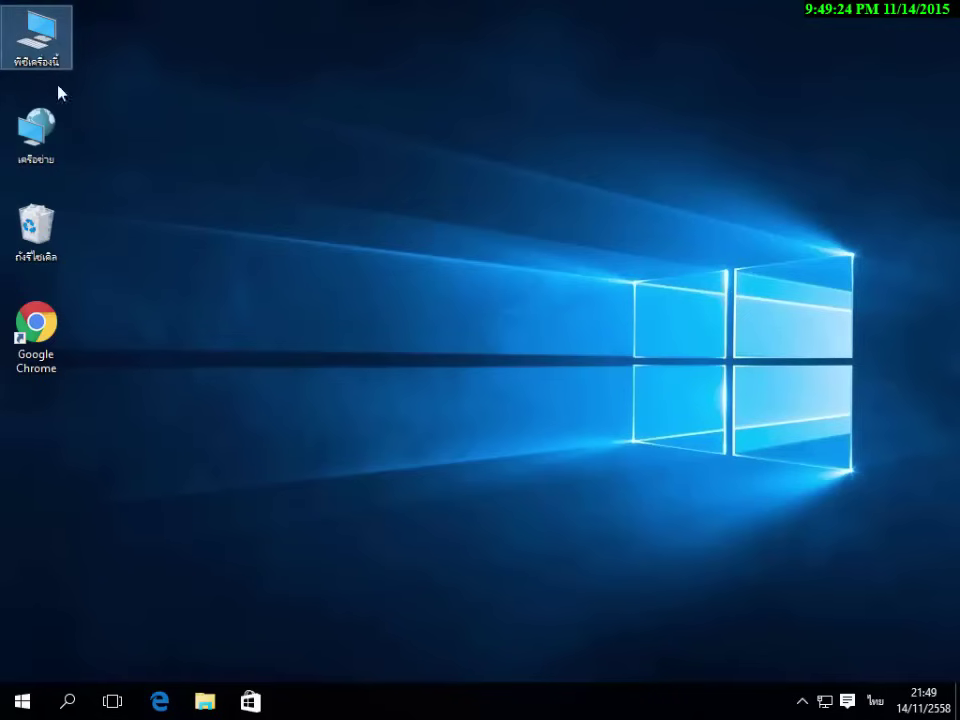
Open the Settings app (การตั้งค่า) and look through its categories in Thai
left_click(20, 700)
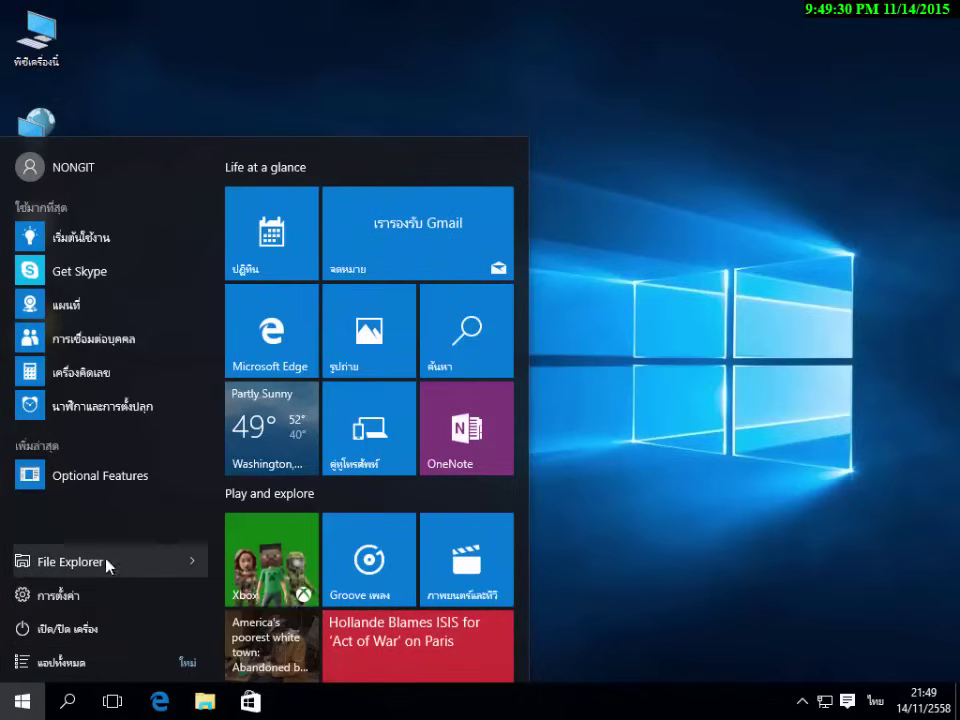
left_click(55, 598)
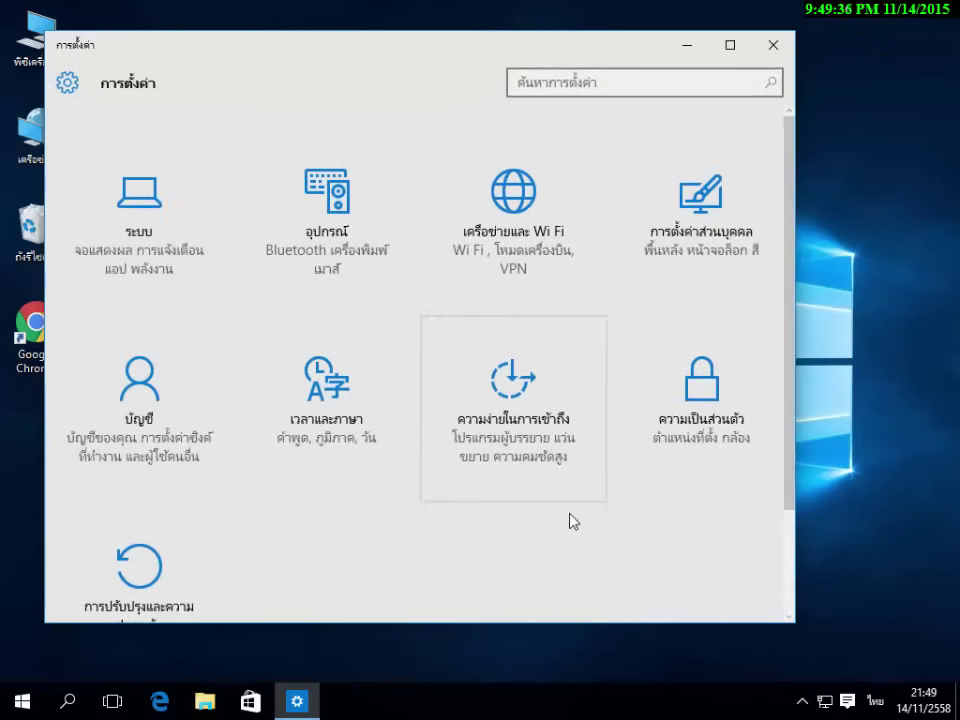
scroll(560, 525, "down", 2)
scroll(547, 535, "up", 2)
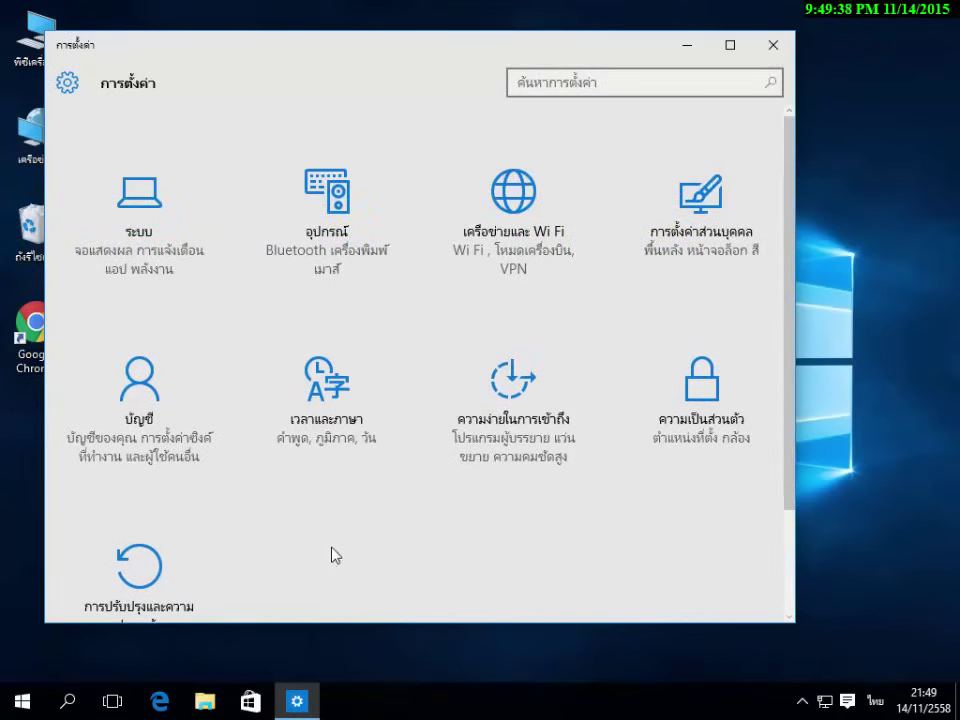
Open the Control Panel (แผงควบคุม) and look through the full list of items in Thai
right_click(21, 700)
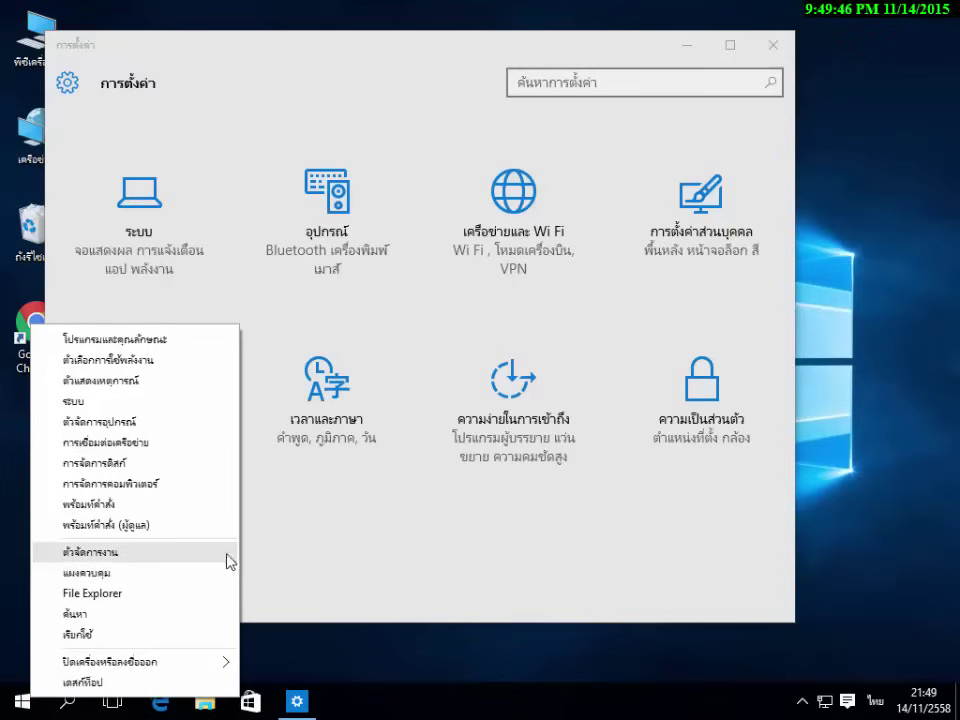
left_click(150, 590)
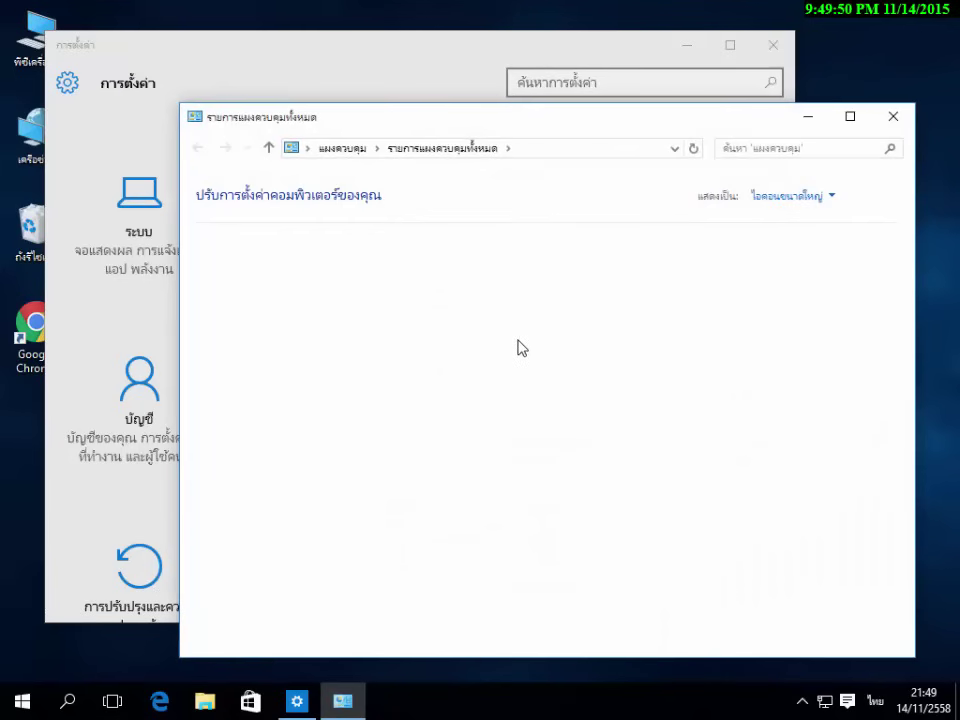
scroll(570, 345, "up", 1)
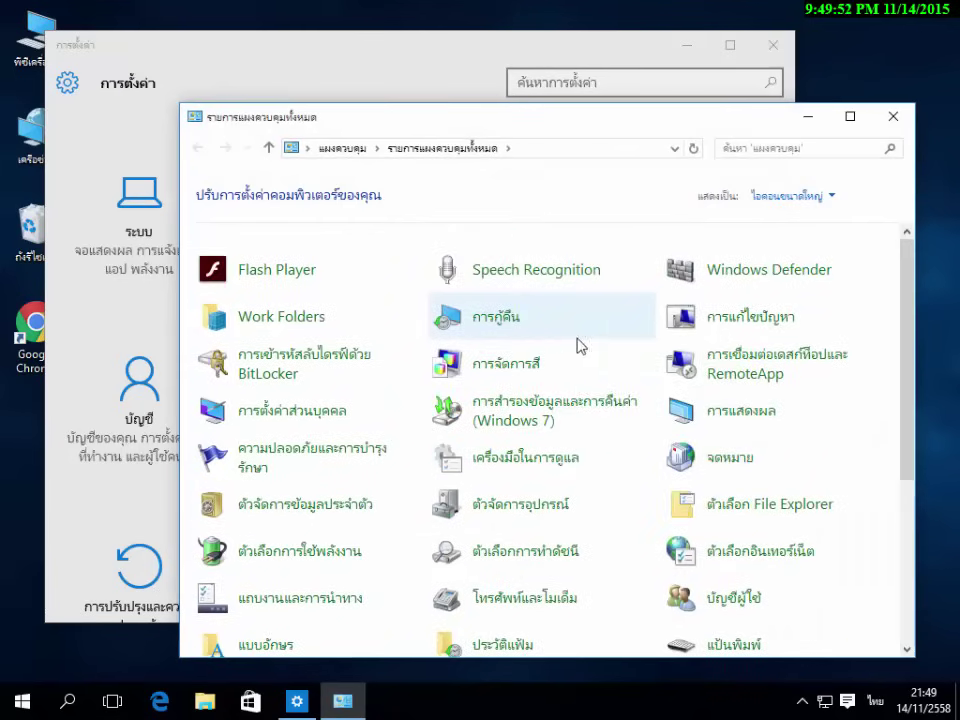
scroll(583, 486, "down", 1)
scroll(590, 483, "up", 1)
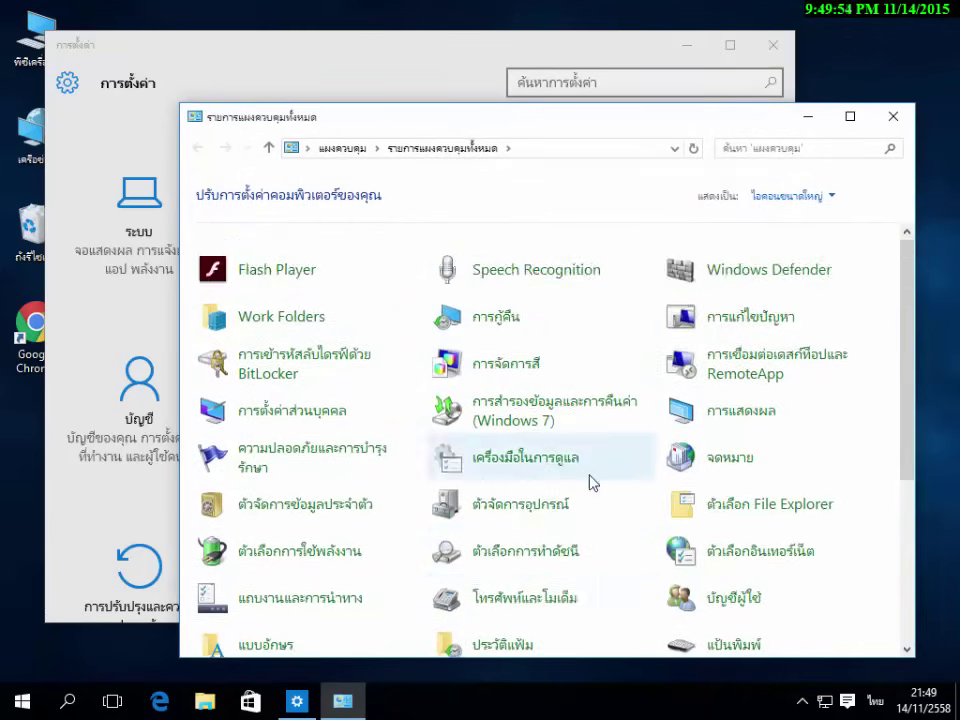
scroll(619, 466, "down", 1)
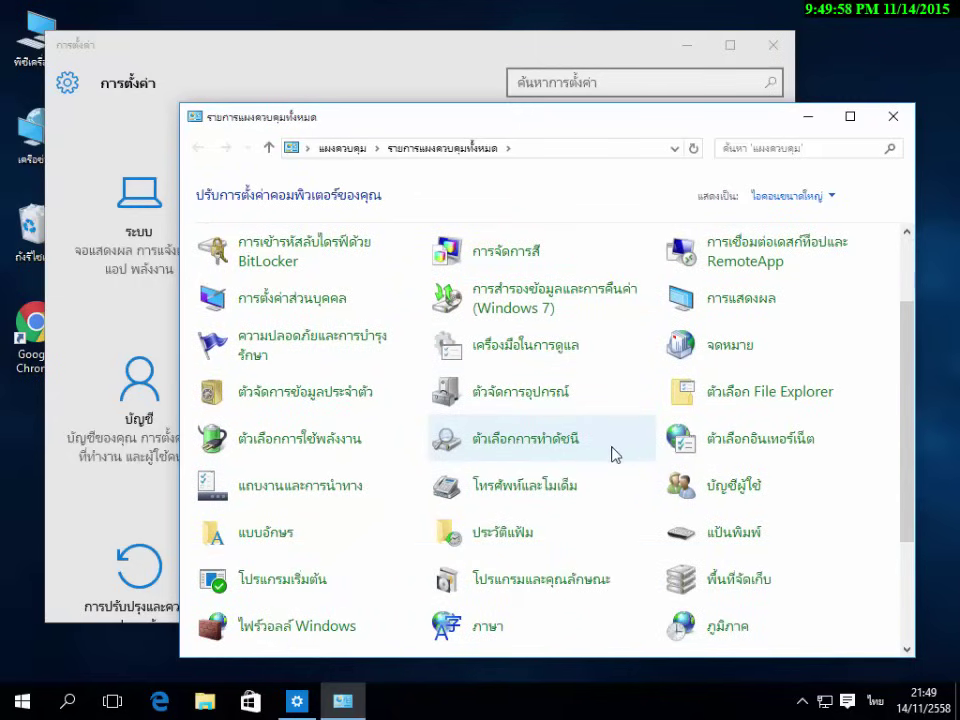
scroll(588, 546, "down", 2)
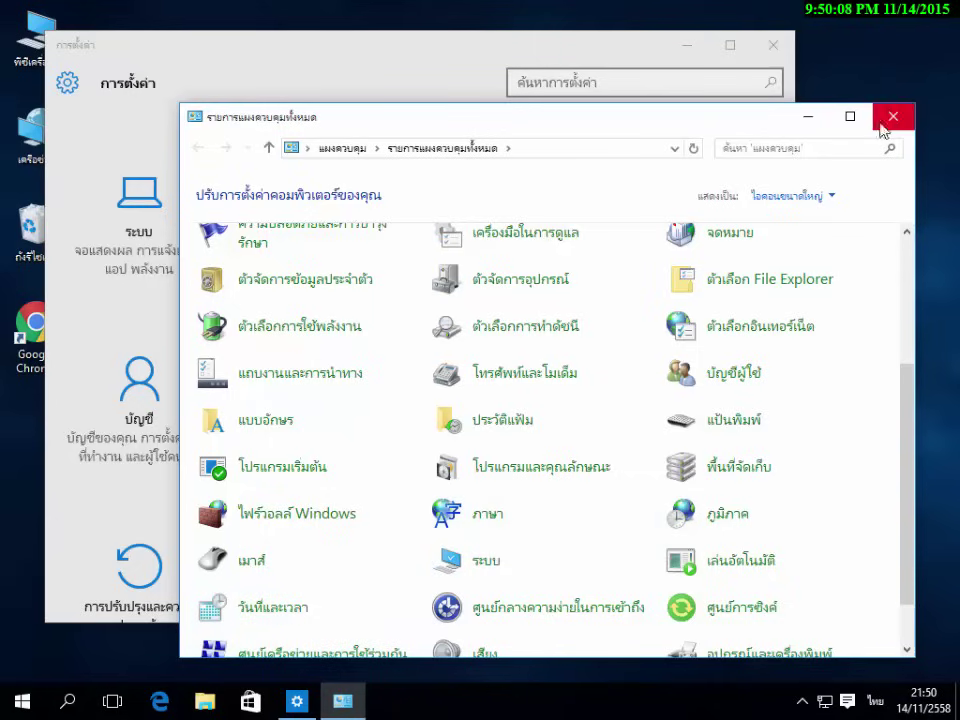
scroll(553, 414, "down", 2)
scroll(538, 444, "up", 2)
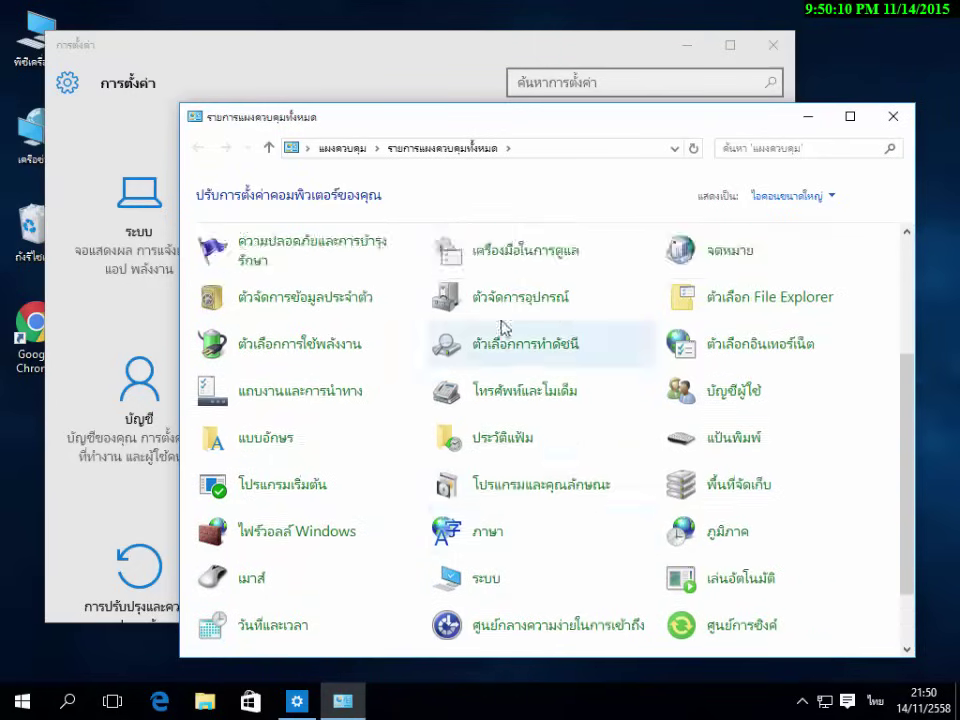
Make English (United States) the primary language in its Language (ภาษา) options and log off immediately to apply it
left_click(496, 532)
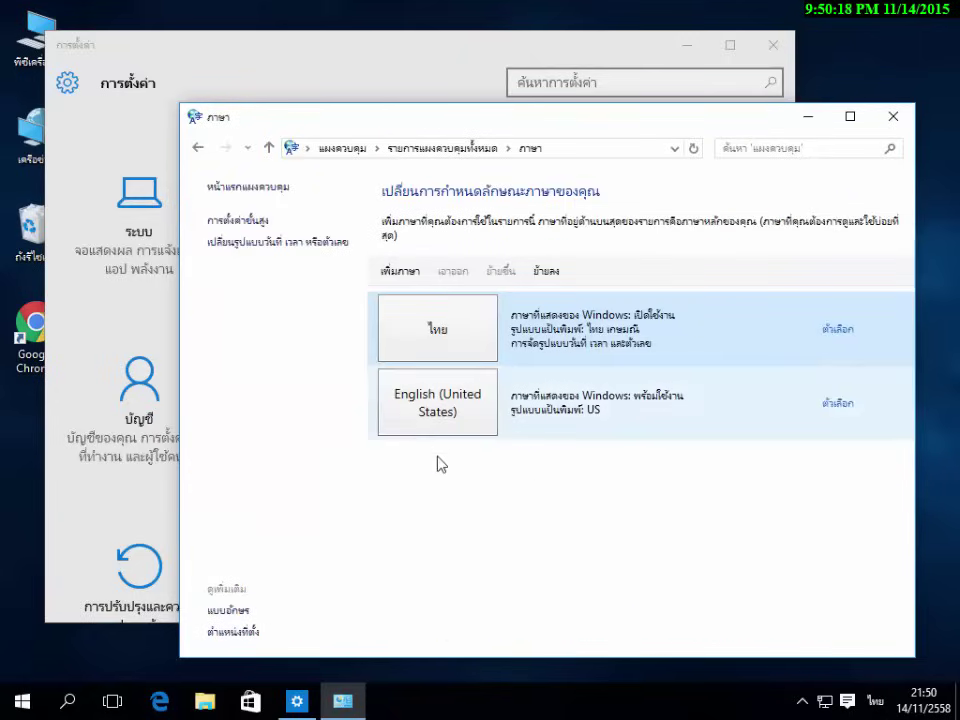
left_click(500, 414)
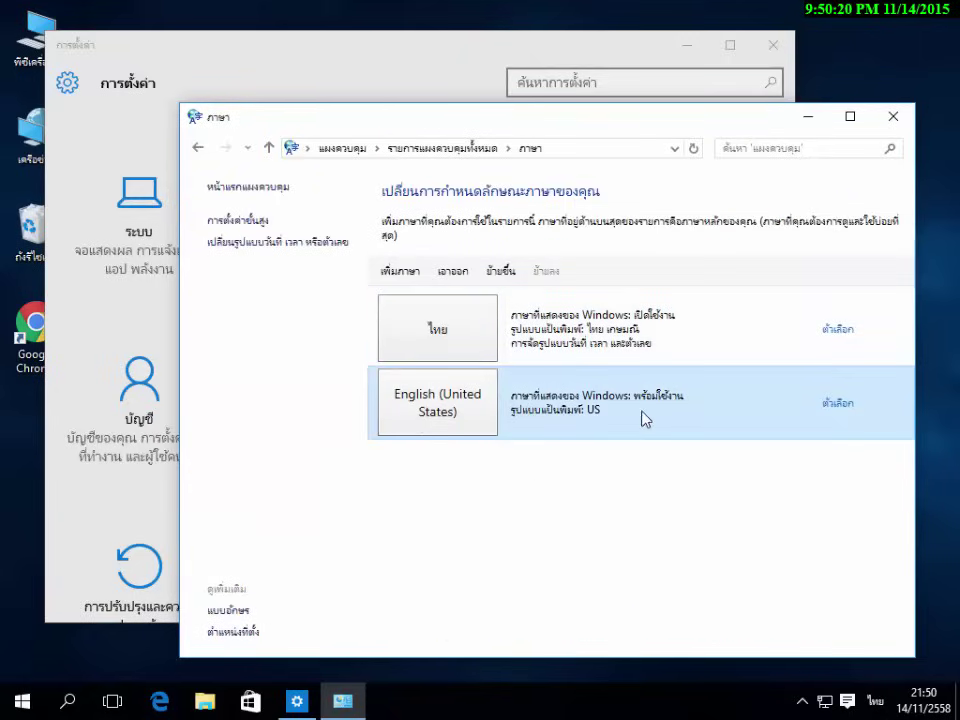
left_click(840, 405)
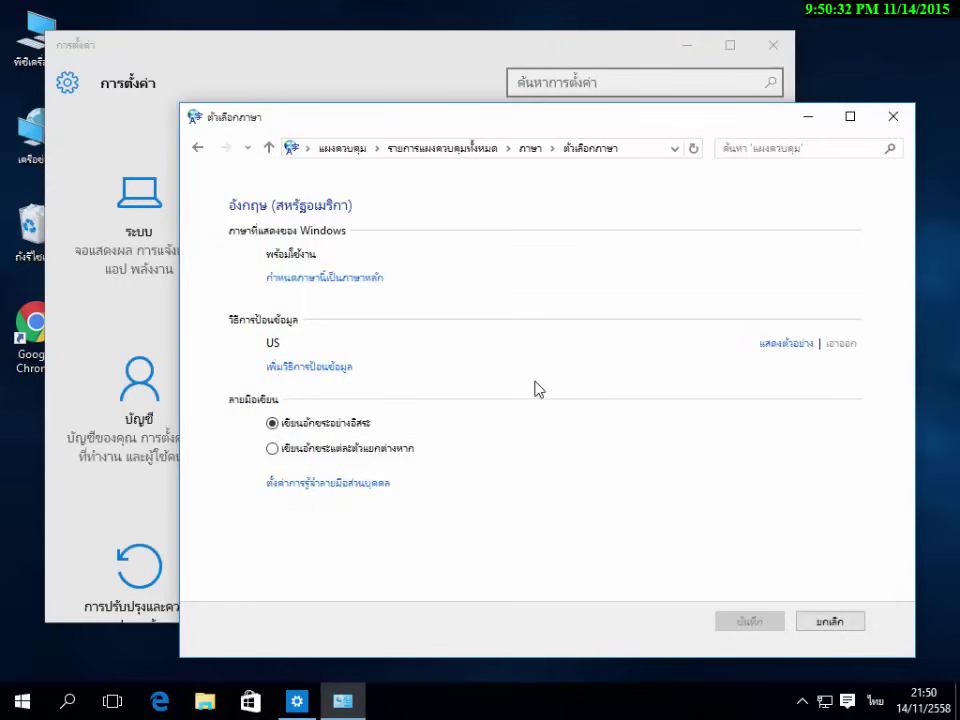
left_click(336, 282)
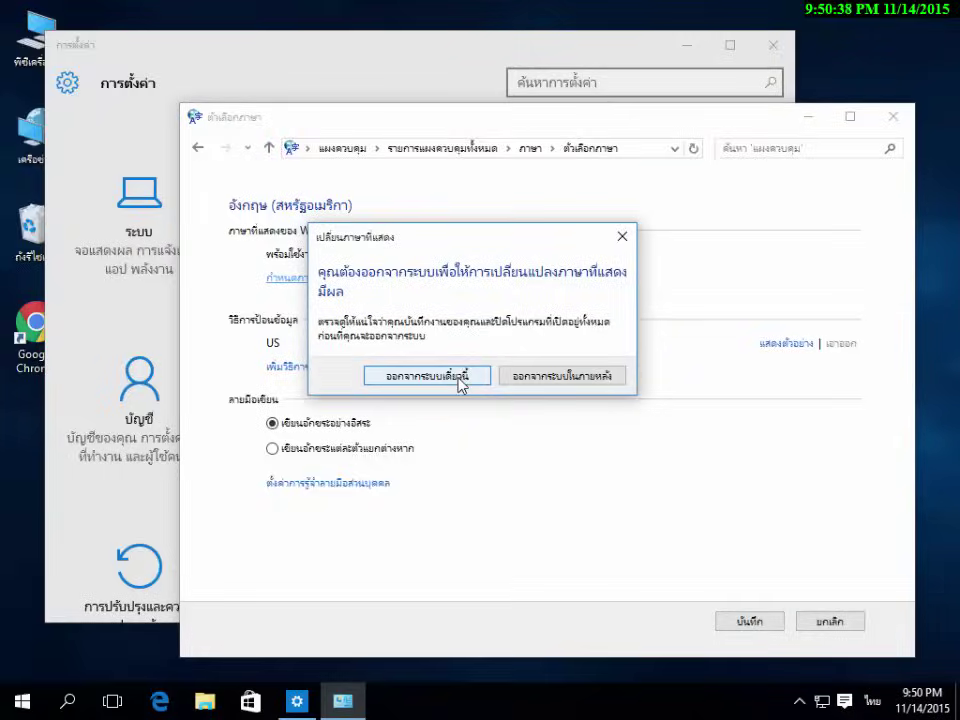
left_click(461, 378)
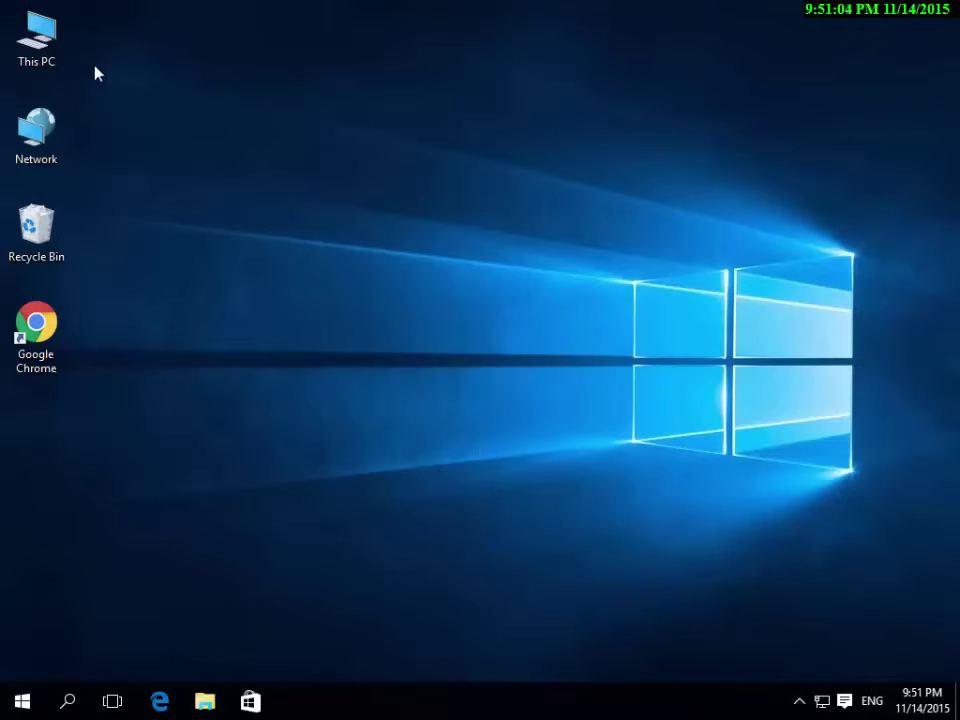
Check the desktop icon names and Start menu in English, and open the Settings app to view its categories
left_click(28, 58)
left_click(24, 701)
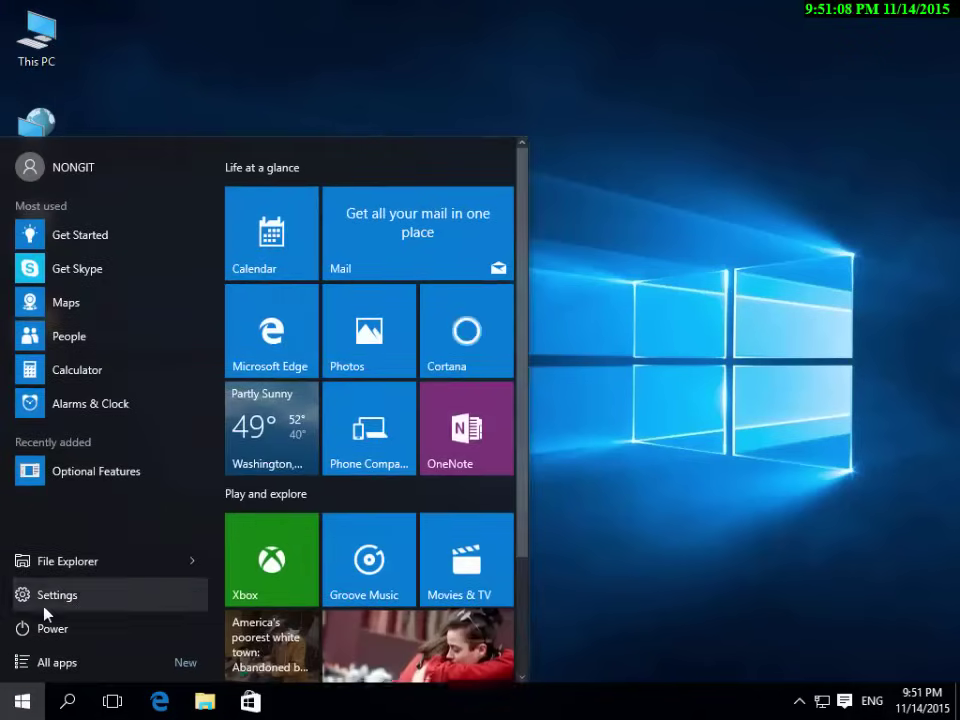
left_click(64, 598)
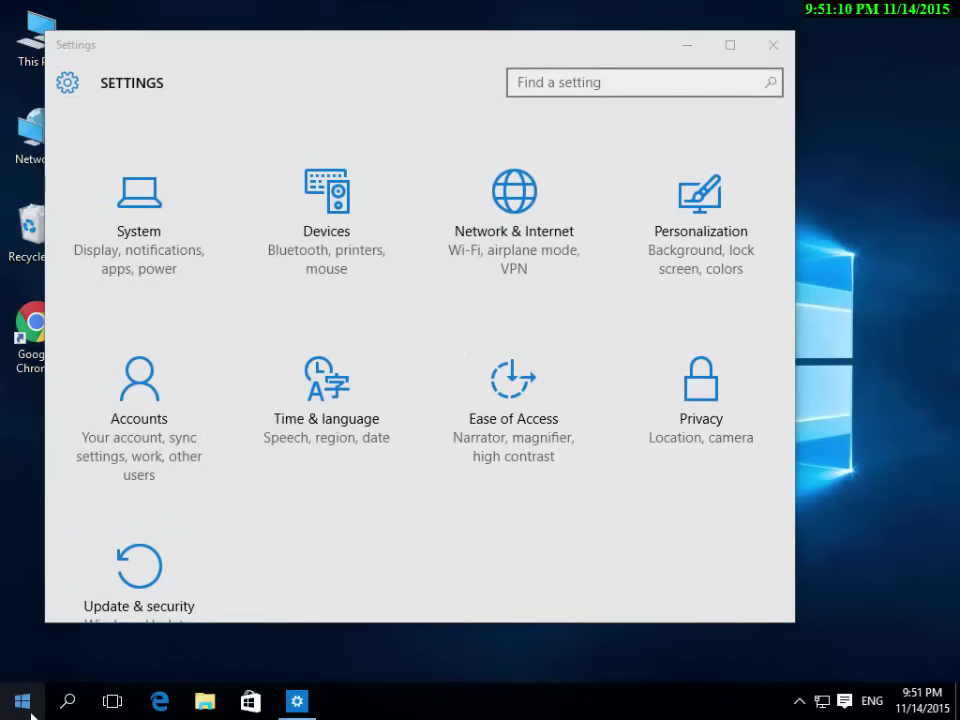
Open the Control Panel and look through all of its items in English
right_click(32, 714)
left_click(94, 596)
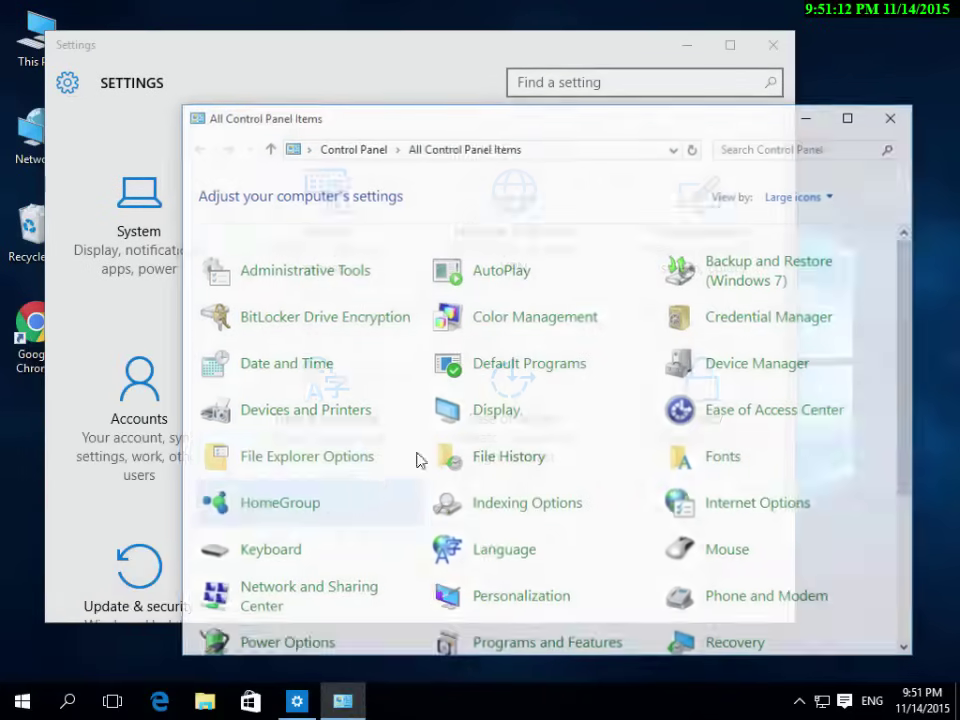
scroll(579, 390, "down", 3)
scroll(583, 392, "up", 3)
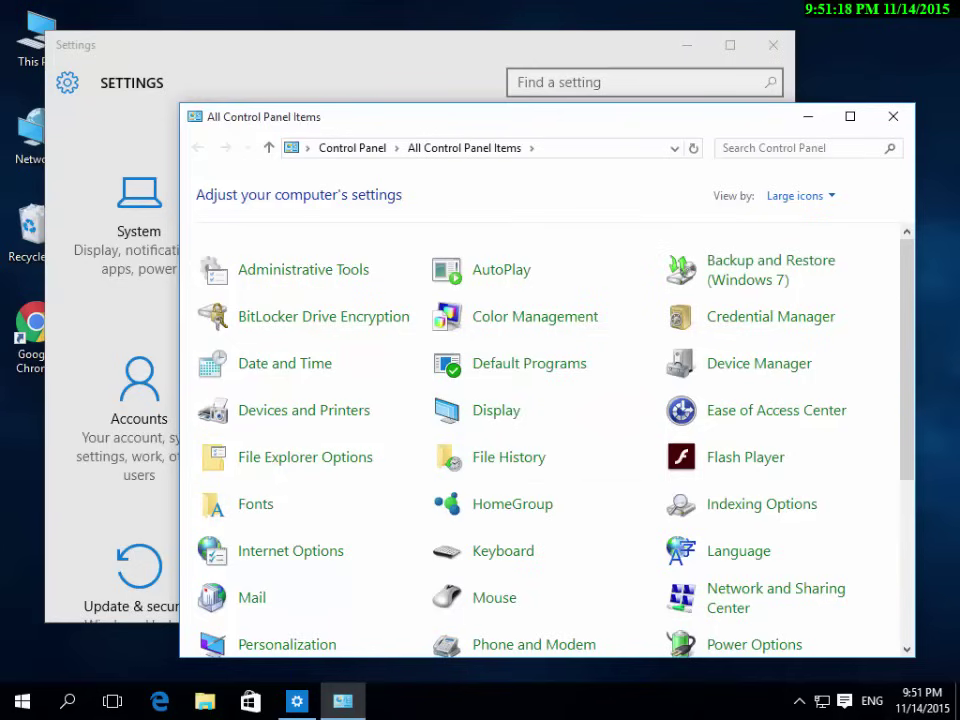
scroll(522, 552, "down", 1)
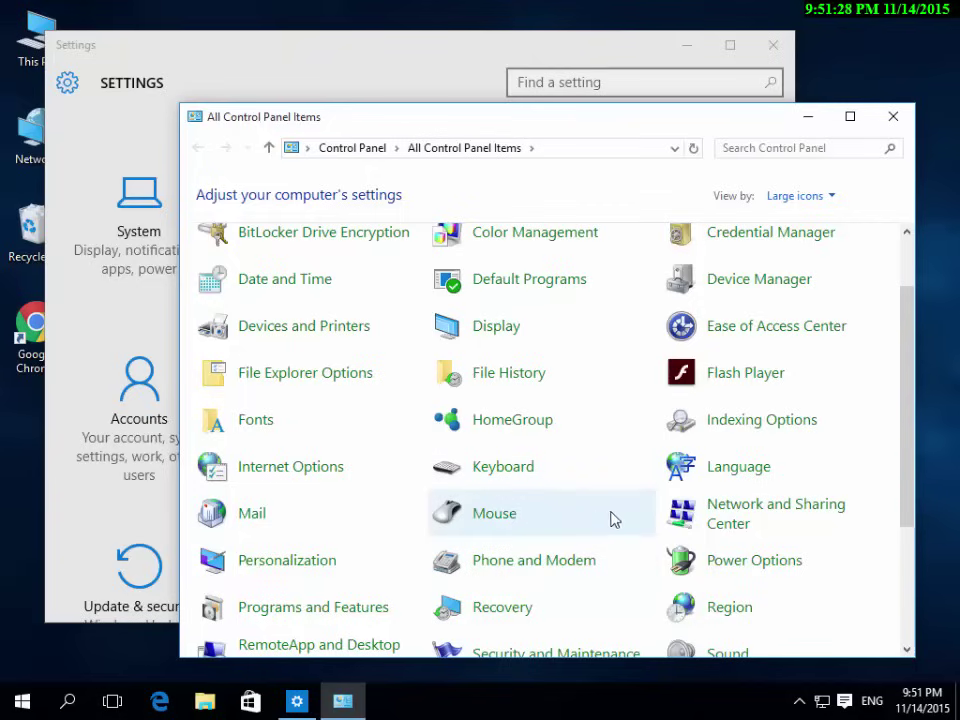
scroll(613, 512, "down", 2)
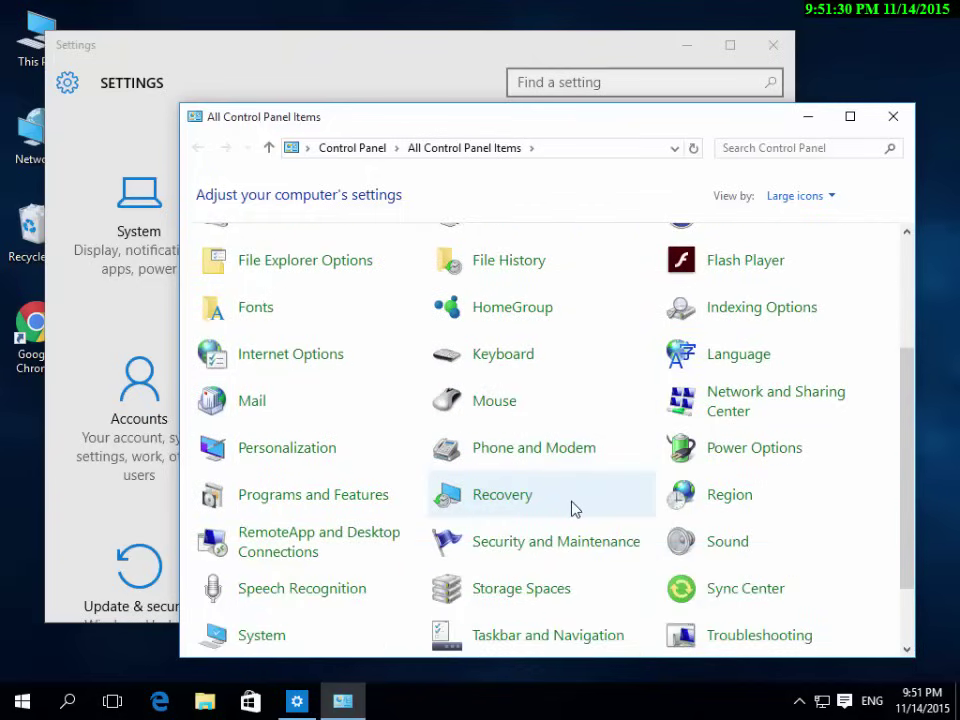